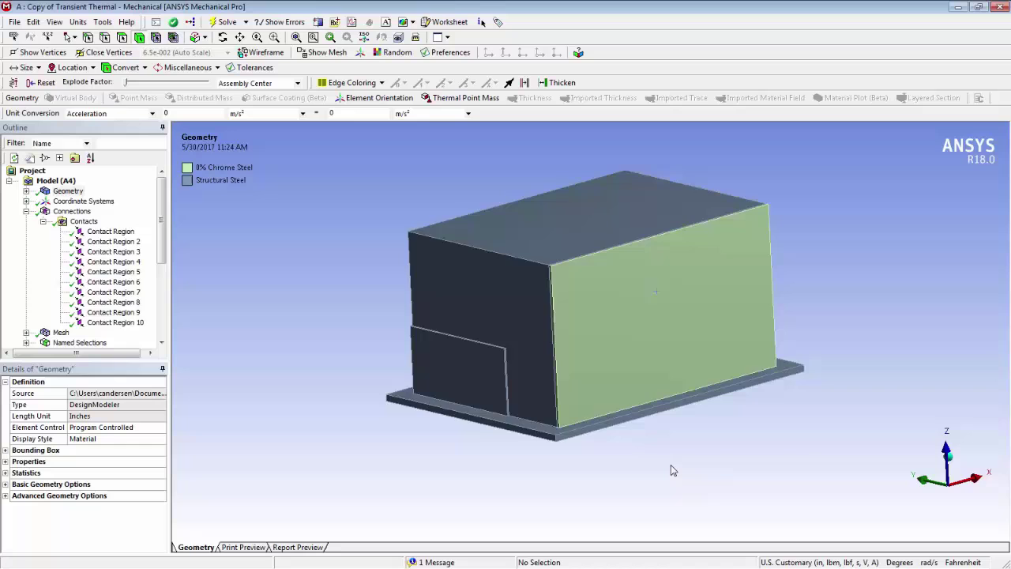
Step: Hide the green front panel and orbit the cabinet to view the cylinder inside
middle_click_drag(670, 469, 524, 472)
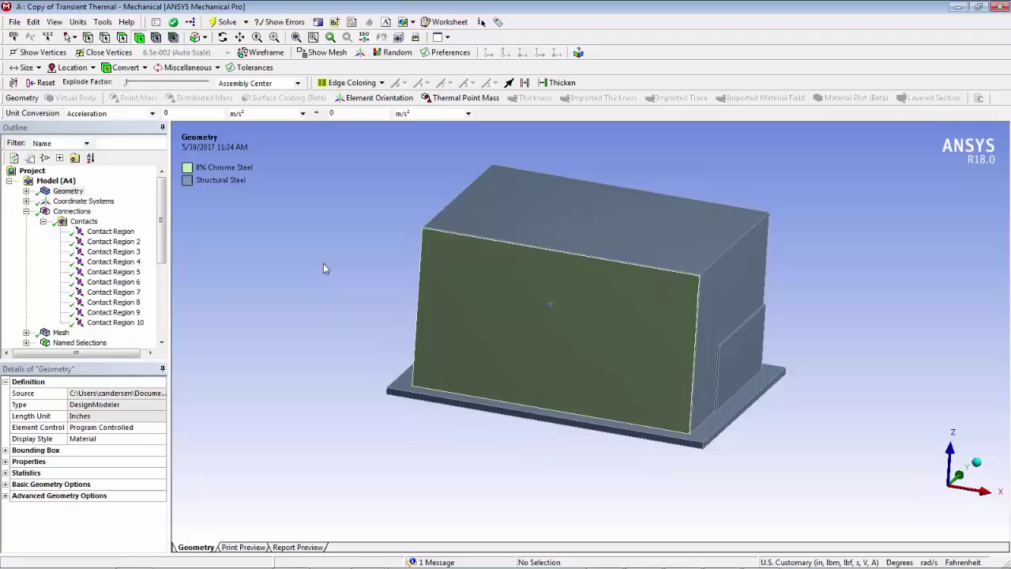
left_click(579, 335)
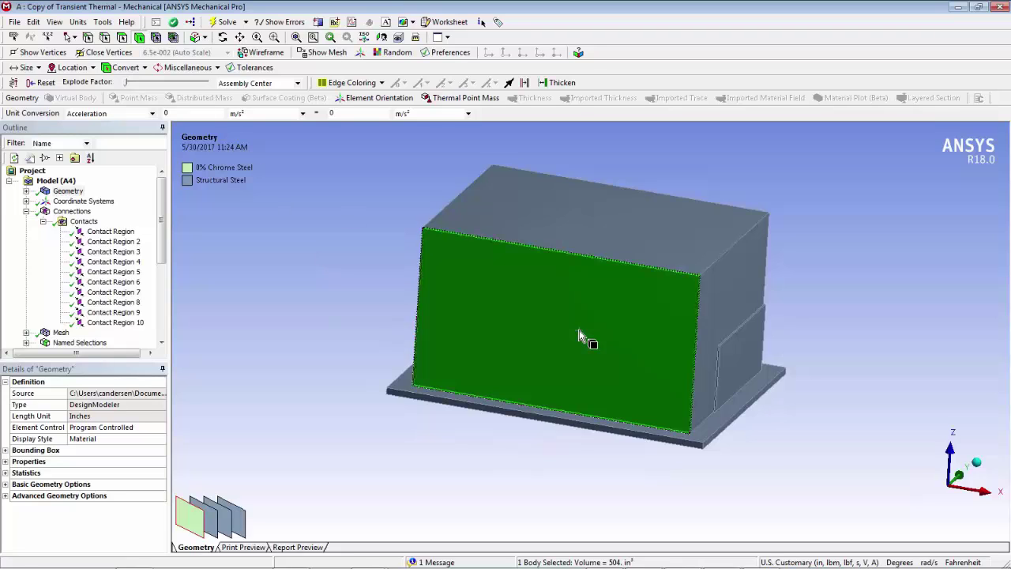
right_click(579, 332)
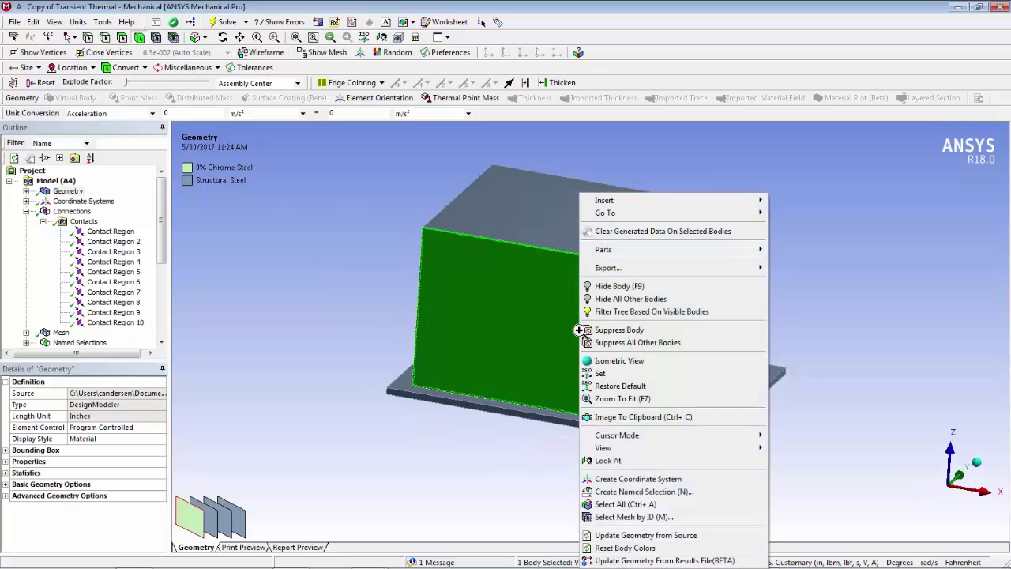
left_click(640, 293)
middle_click_drag(661, 343, 616, 289)
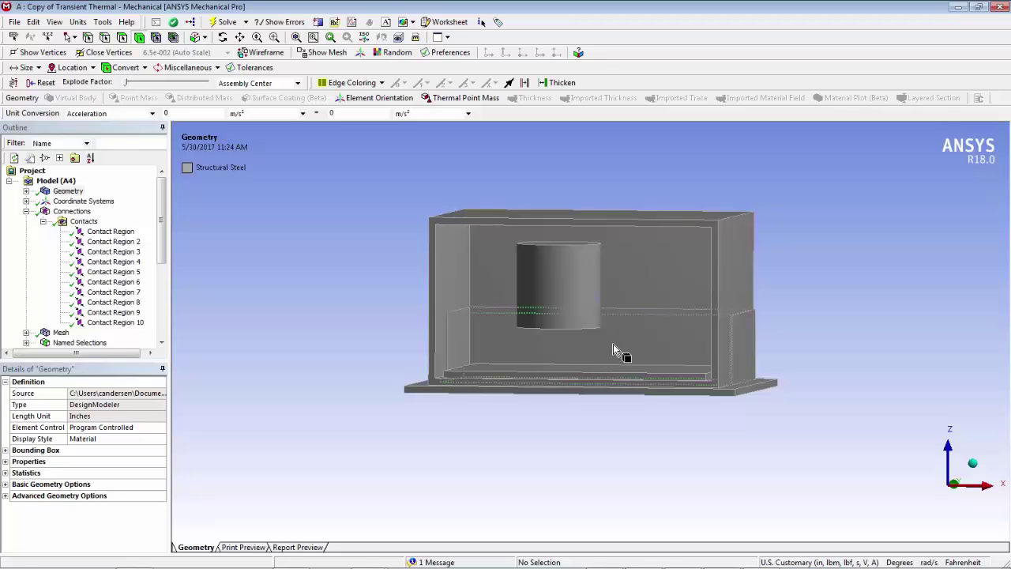
middle_click_drag(632, 331, 655, 321)
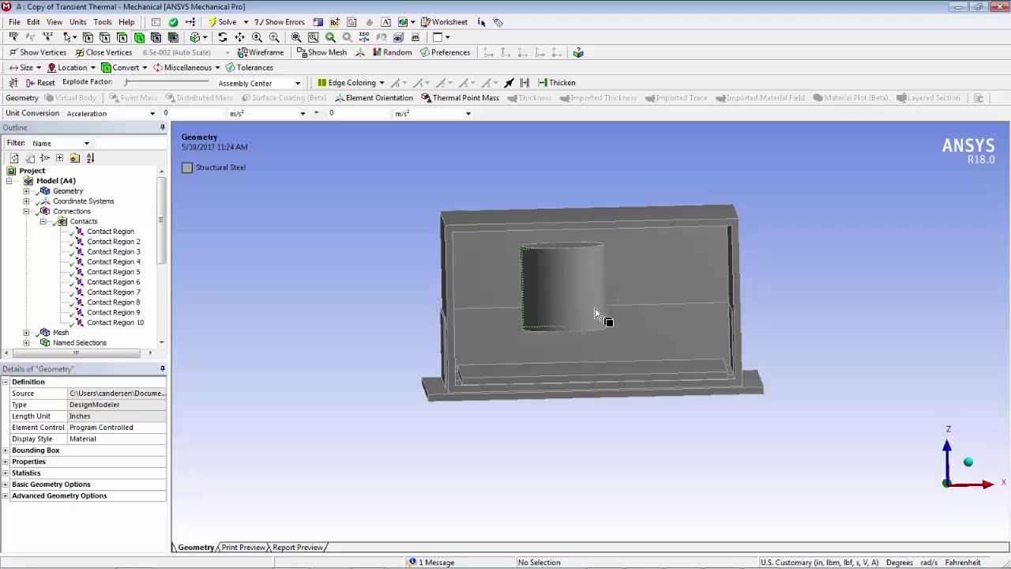
Step: Show all bodies again, orbit to a right-oblique view, and switch to the PowerPoint support slides
right_click(826, 244)
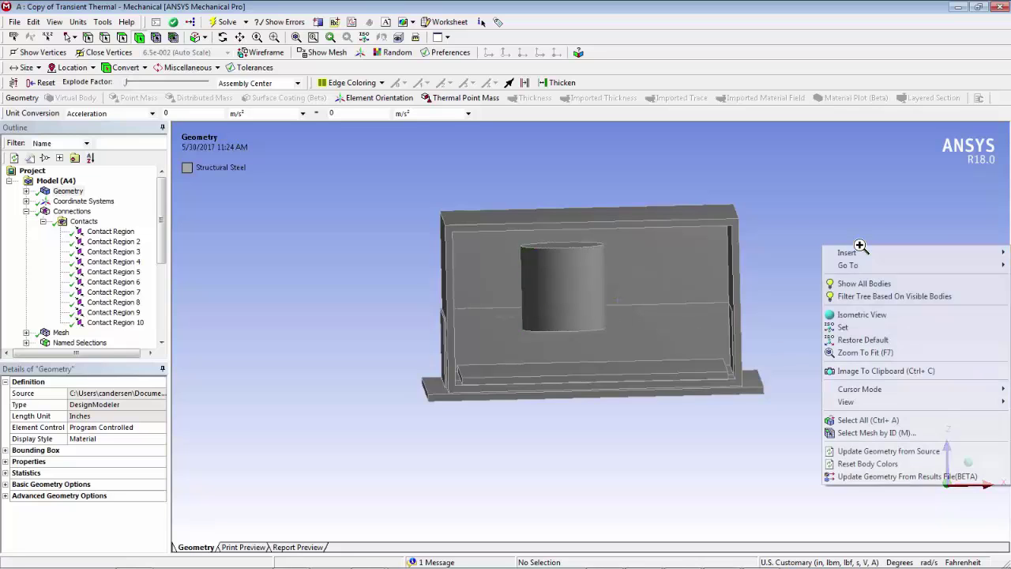
left_click(846, 282)
middle_click_drag(733, 361, 779, 371)
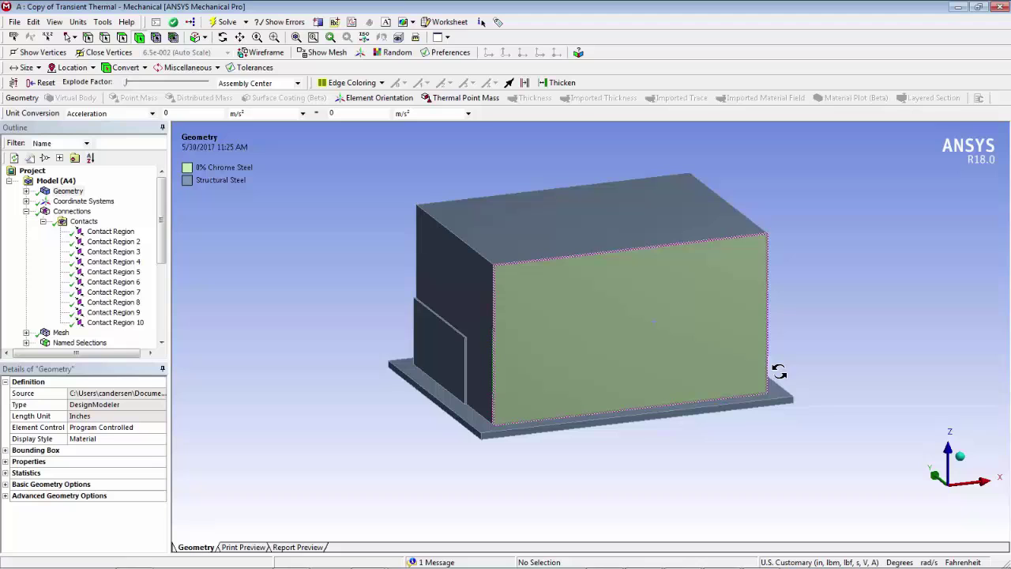
mouse_move(779, 371)
middle_mouse_down()
mouse_move(779, 362)
mouse_move(666, 357)
mouse_move(673, 366)
mouse_move(669, 357)
mouse_move(650, 379)
mouse_move(660, 364)
mouse_move(644, 348)
mouse_move(583, 356)
mouse_move(664, 353)
mouse_move(769, 377)
middle_mouse_up()
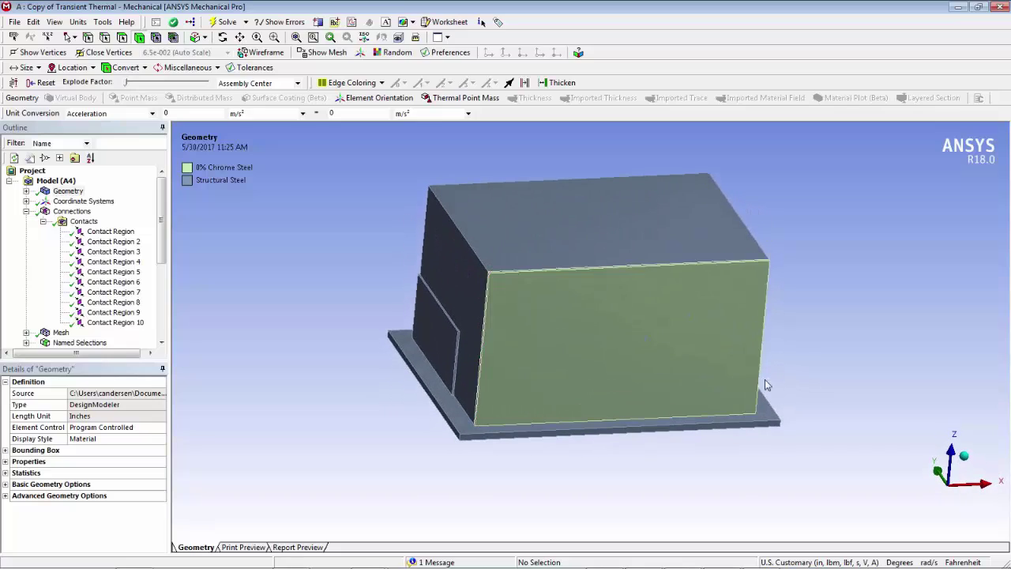
key("alt+Tab")
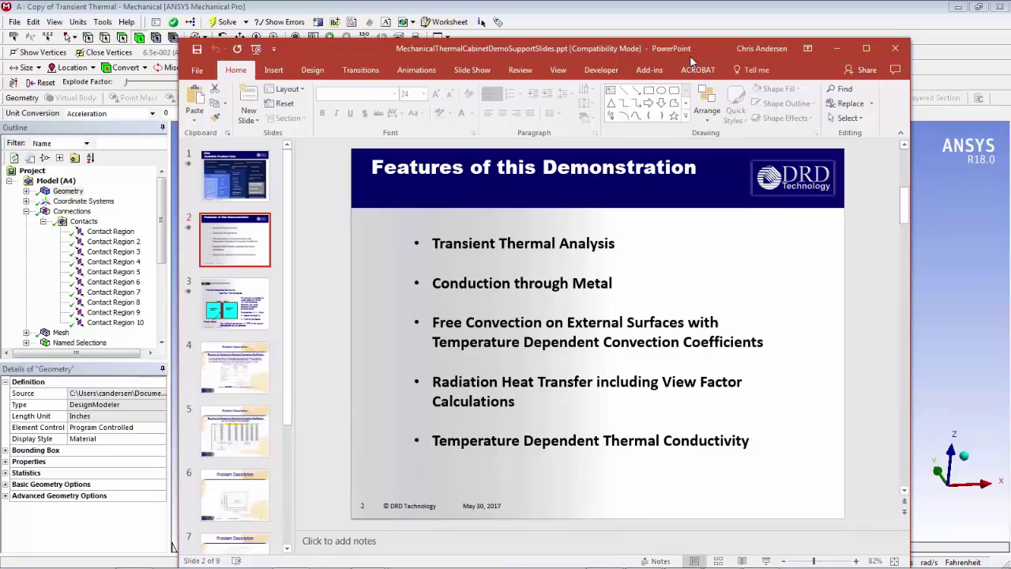
Step: Move the PowerPoint slides window up slightly
left_click_drag(690, 56, 688, 34)
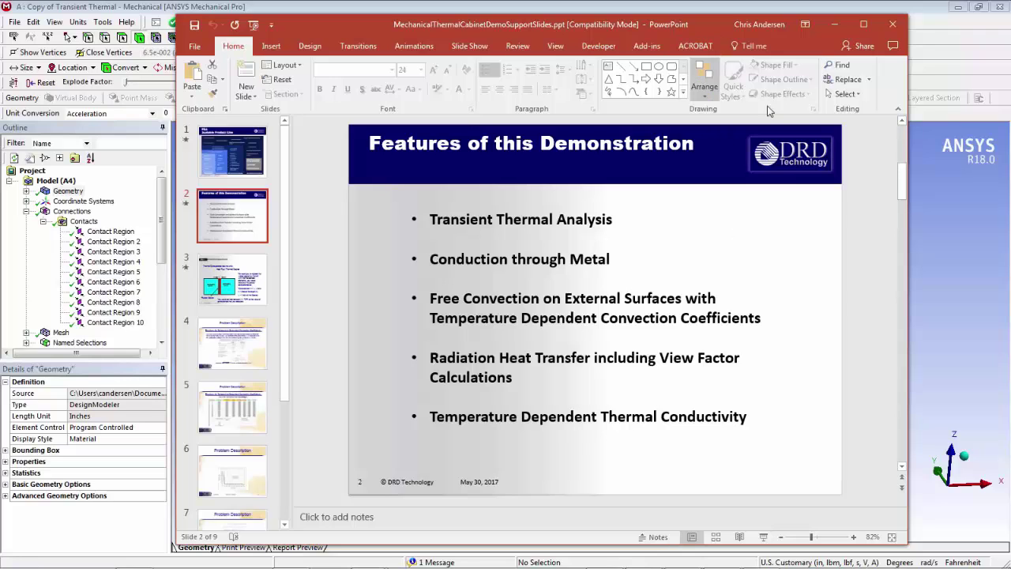
Step: Show the FEA Scalable Product Line slide, then drag the slides window off the bottom-left of the screen
left_click(901, 136)
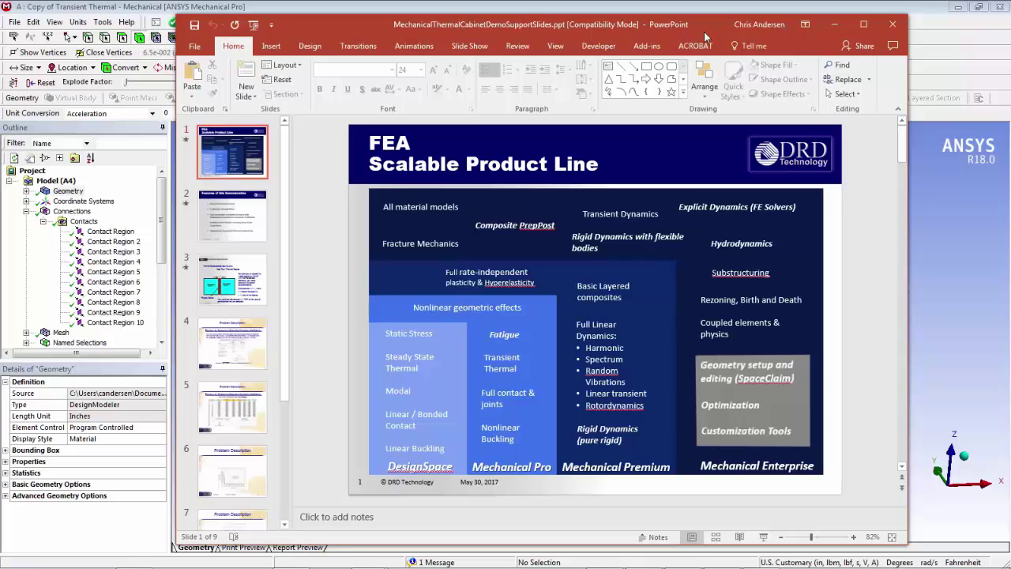
left_click_drag(704, 32, 709, 34)
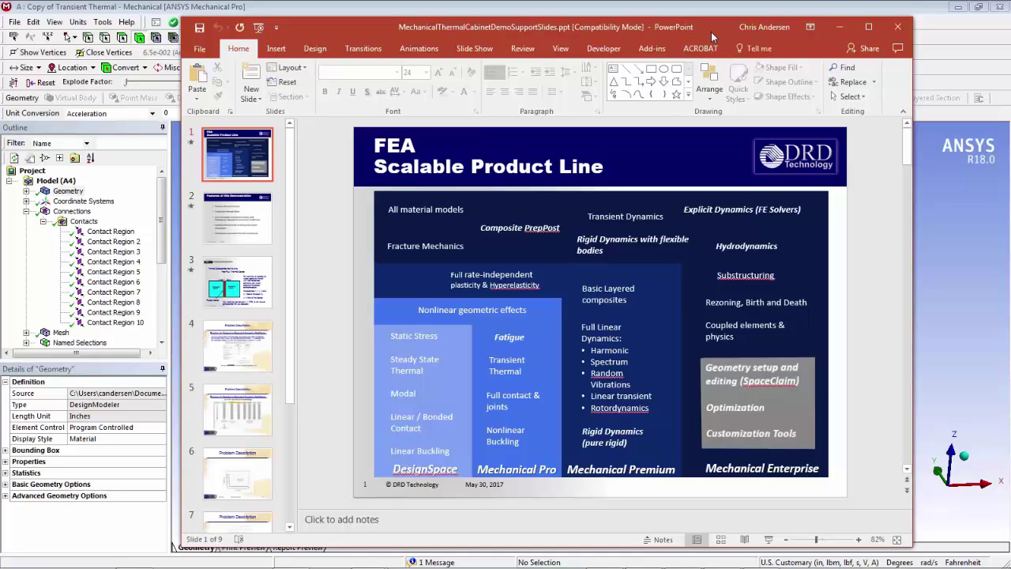
left_click_drag(711, 32, 0, 144)
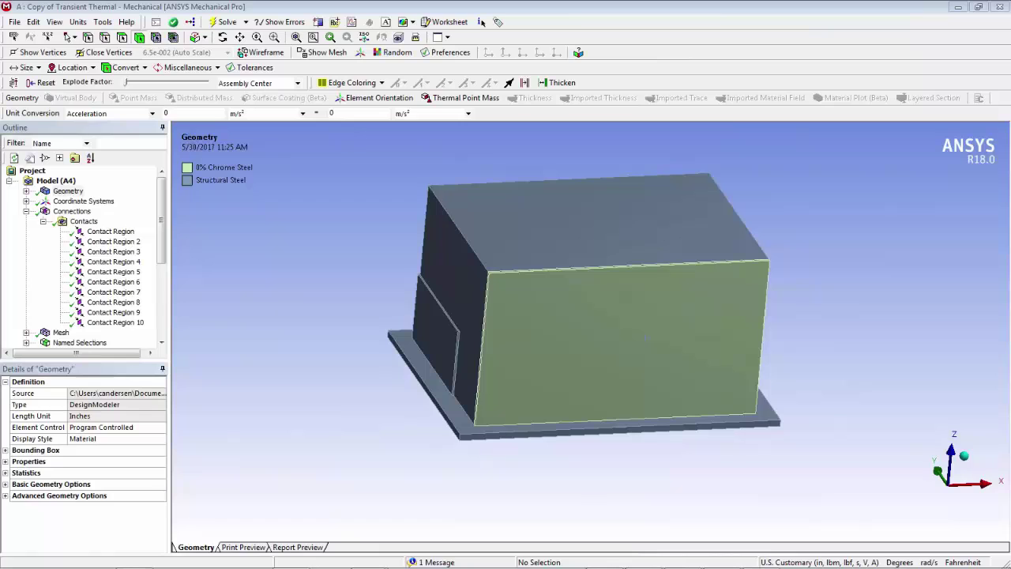
mouse_move(688, 563)
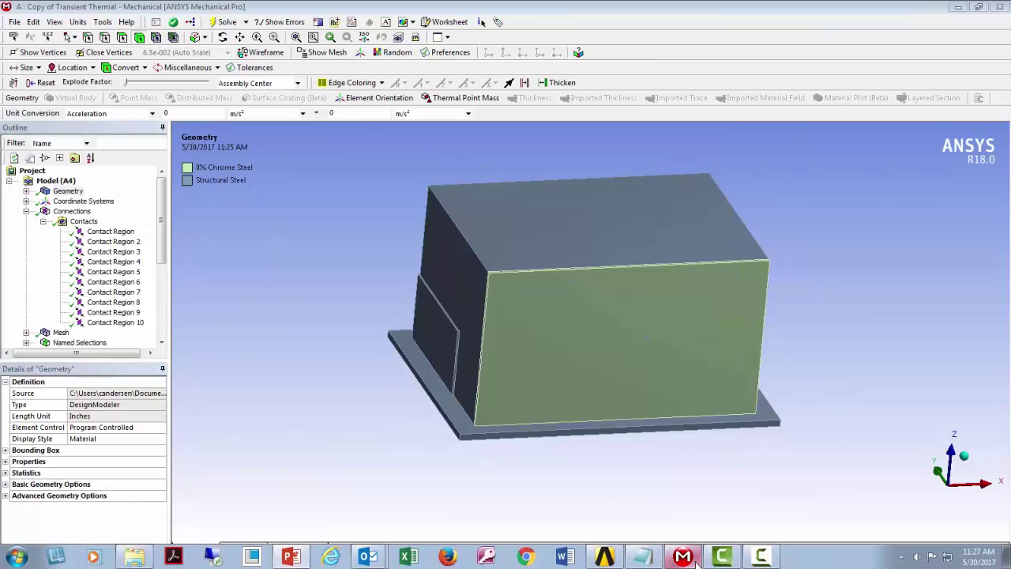
left_click(604, 557)
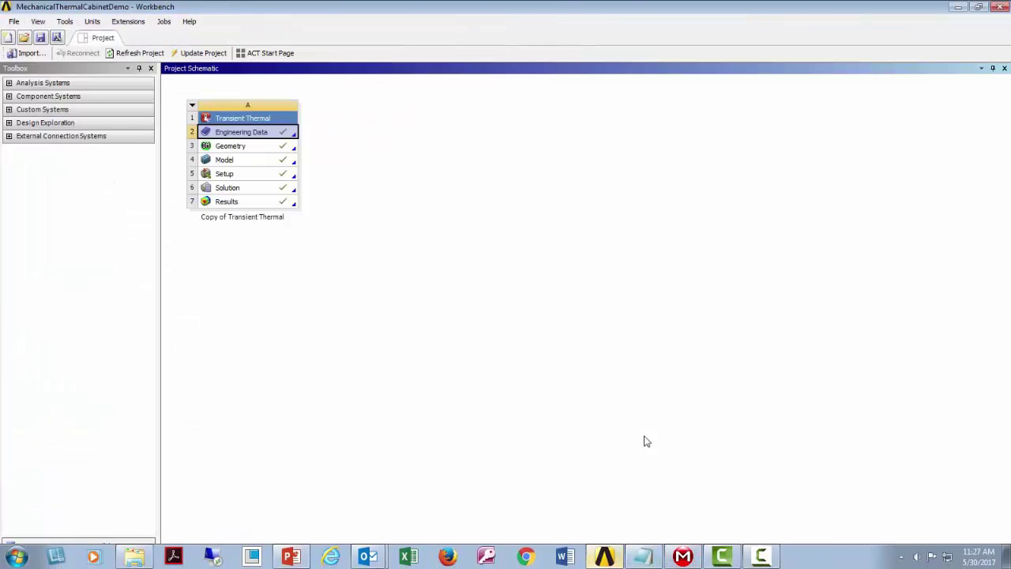
double_click(253, 139)
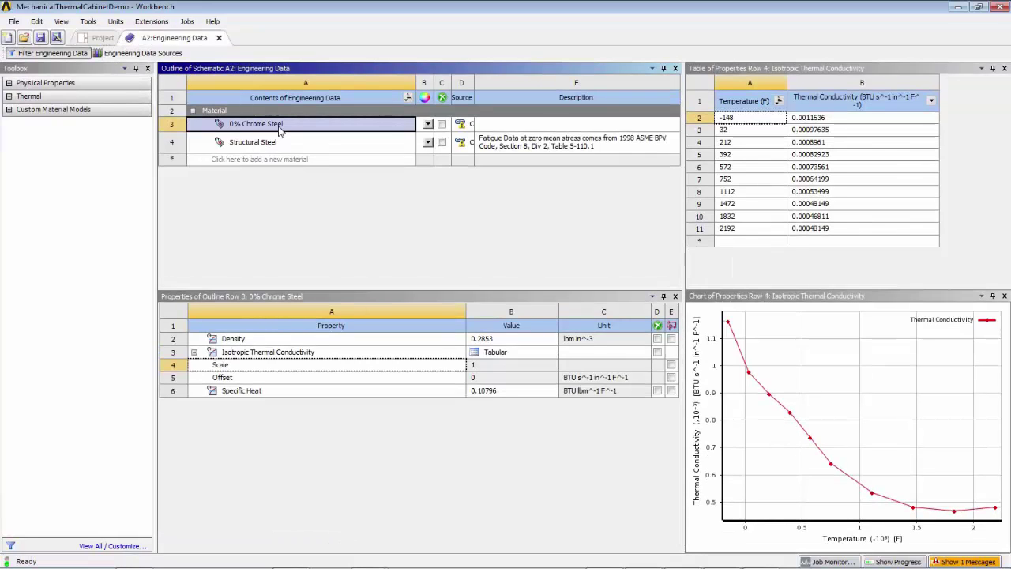
left_click(280, 128)
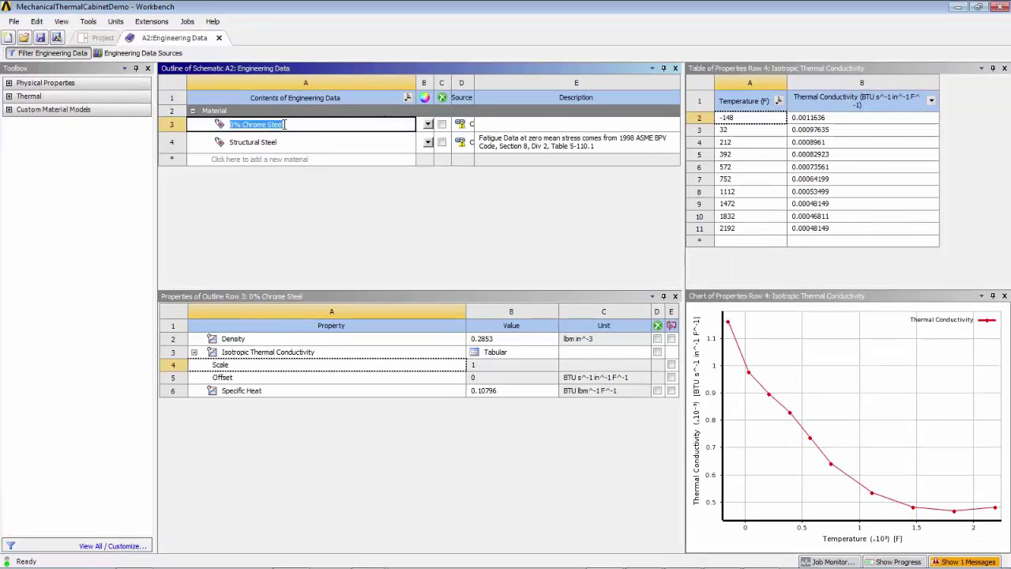
left_click(281, 358)
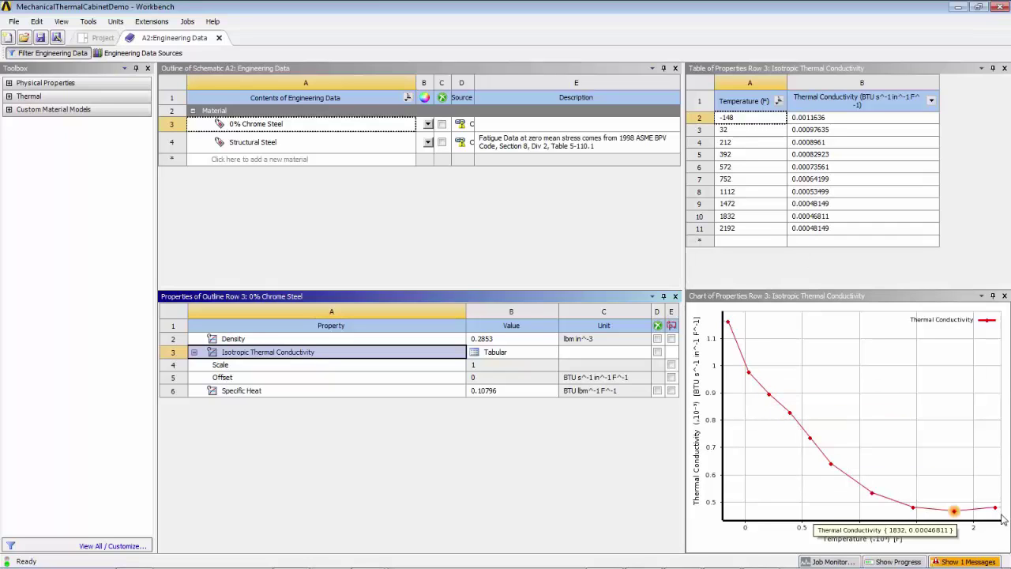
left_click(219, 38)
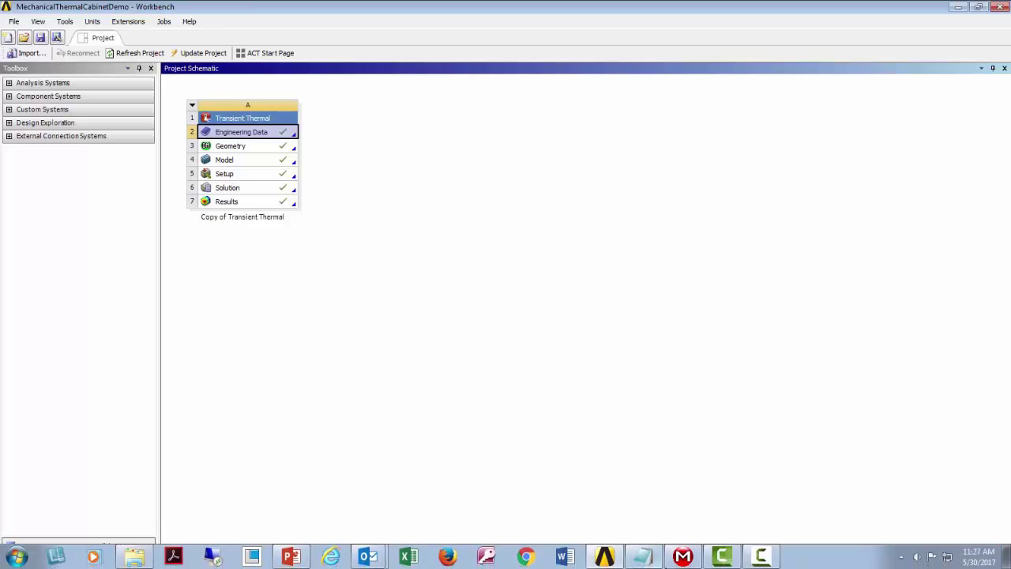
left_click(684, 557)
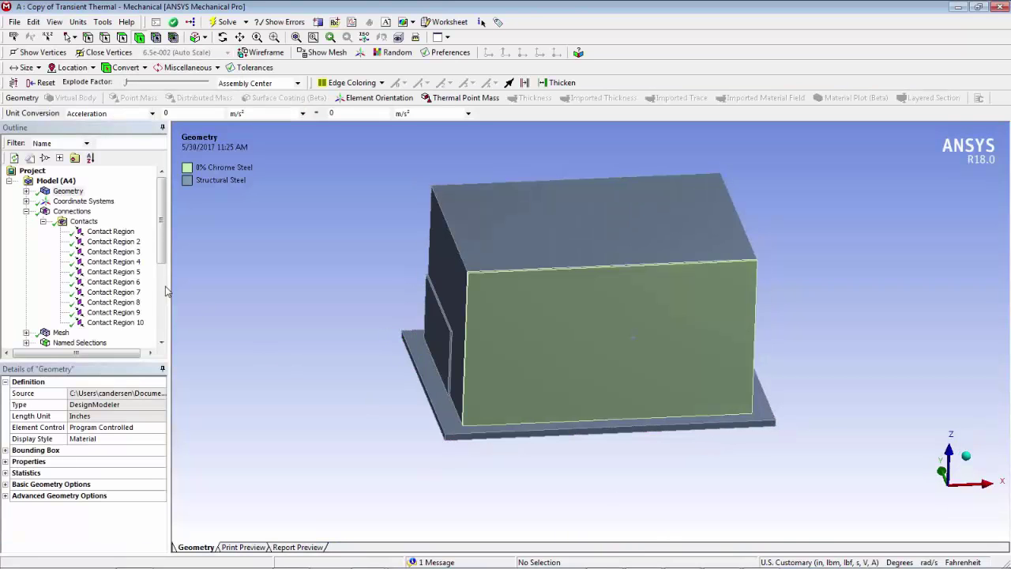
Step: Select the first Contact Region and widen the outline and details panes to show full names
left_click(27, 192)
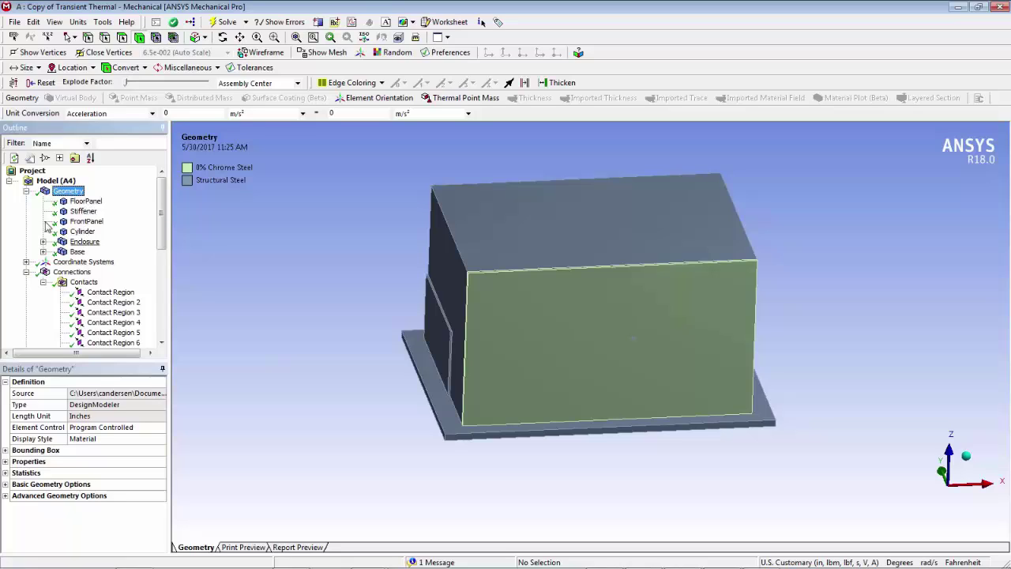
left_click(26, 192)
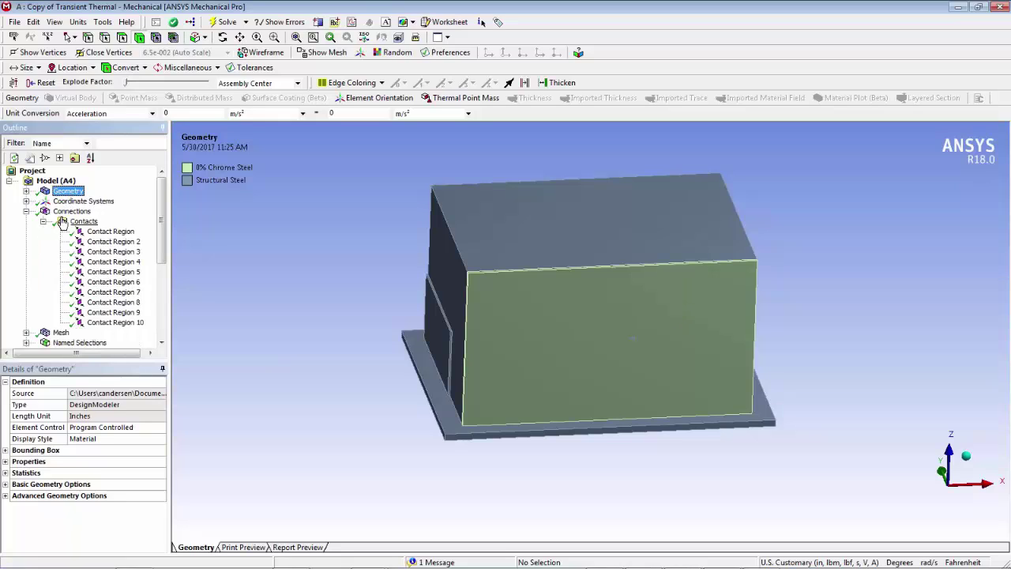
left_click(110, 232)
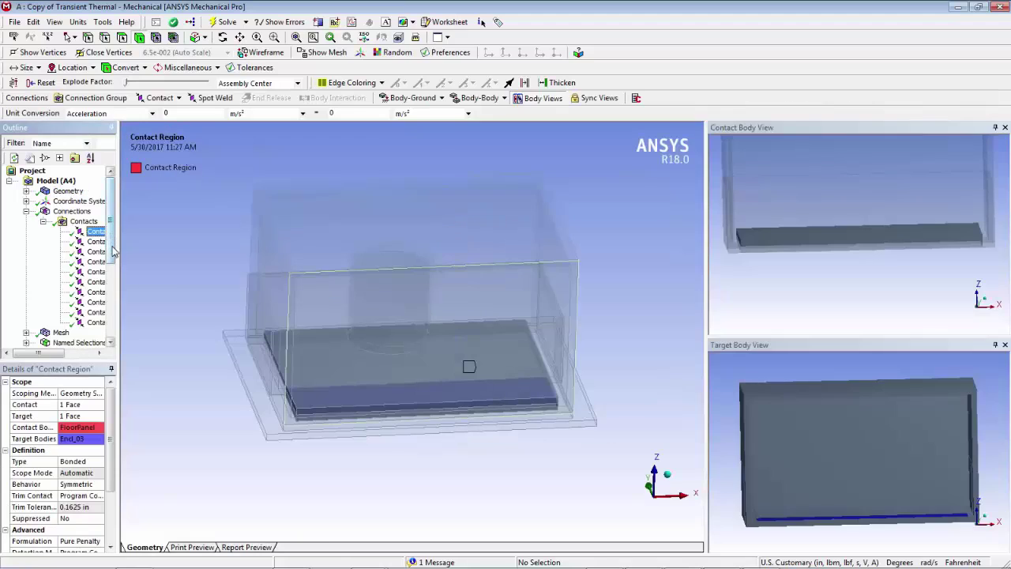
left_click_drag(118, 252, 298, 251)
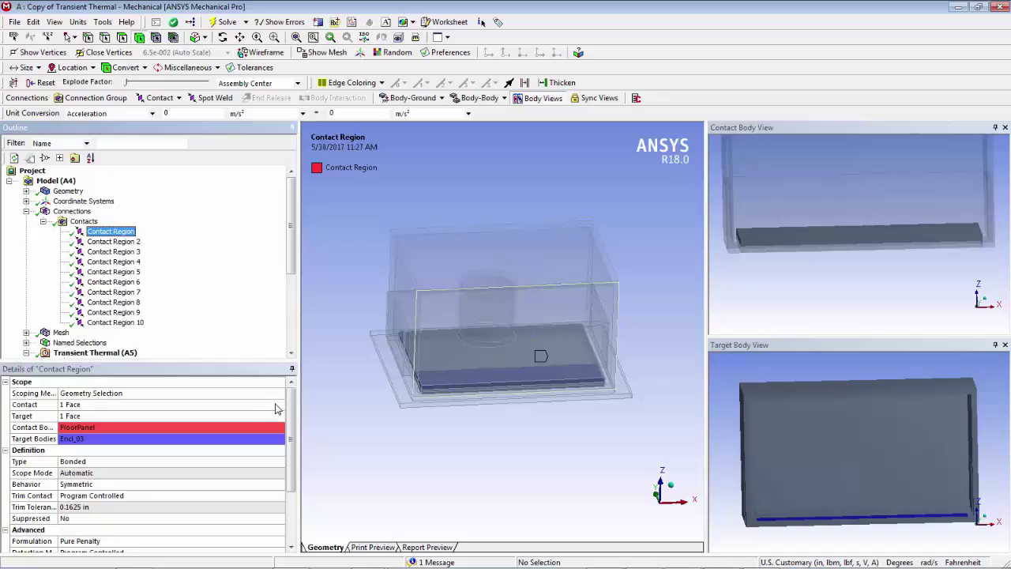
left_click_drag(291, 411, 297, 466)
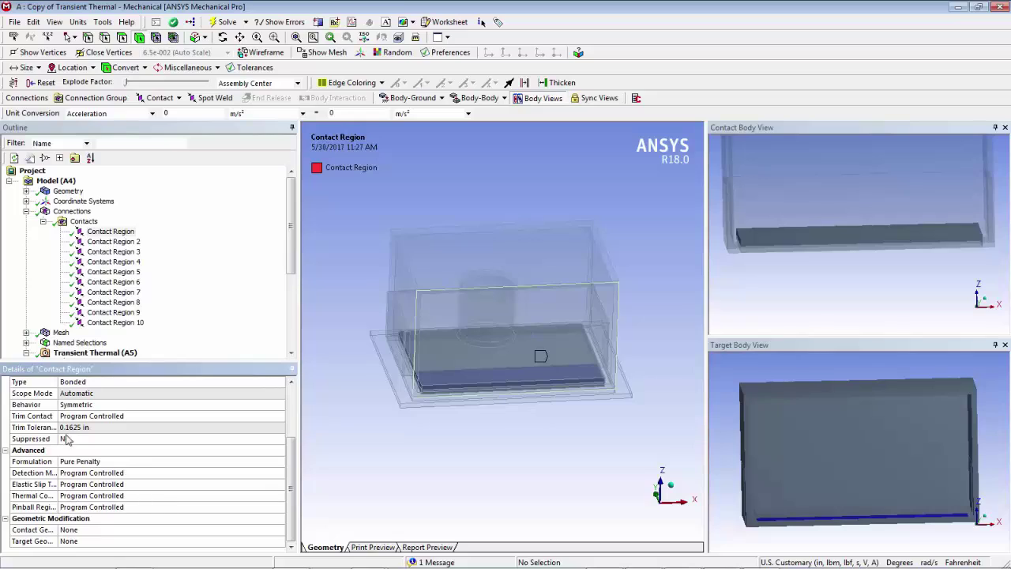
left_click_drag(58, 386, 93, 472)
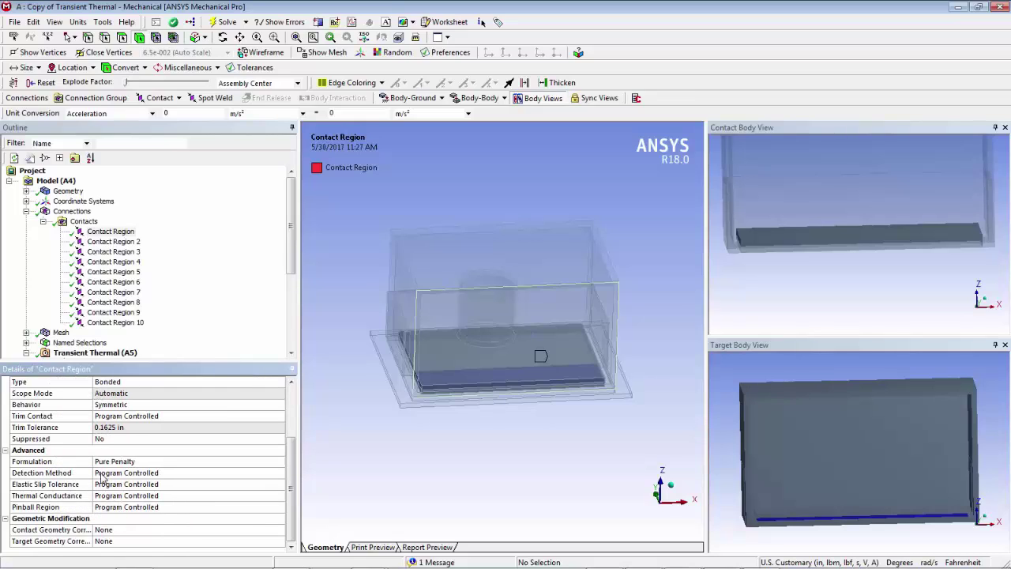
Step: Review the Thermal Conductance choices and keep it Program Controlled
left_click(264, 496)
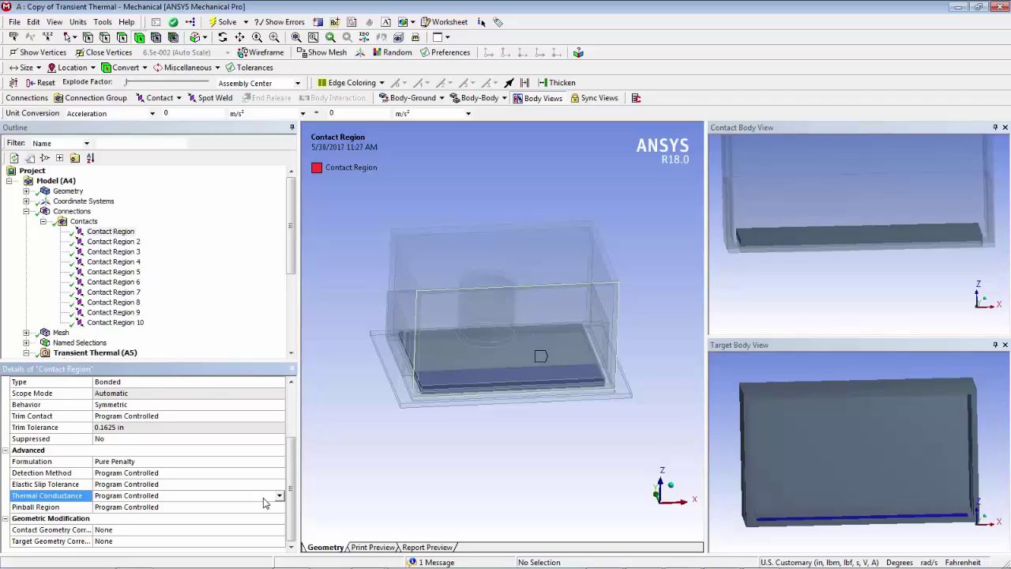
left_click(280, 496)
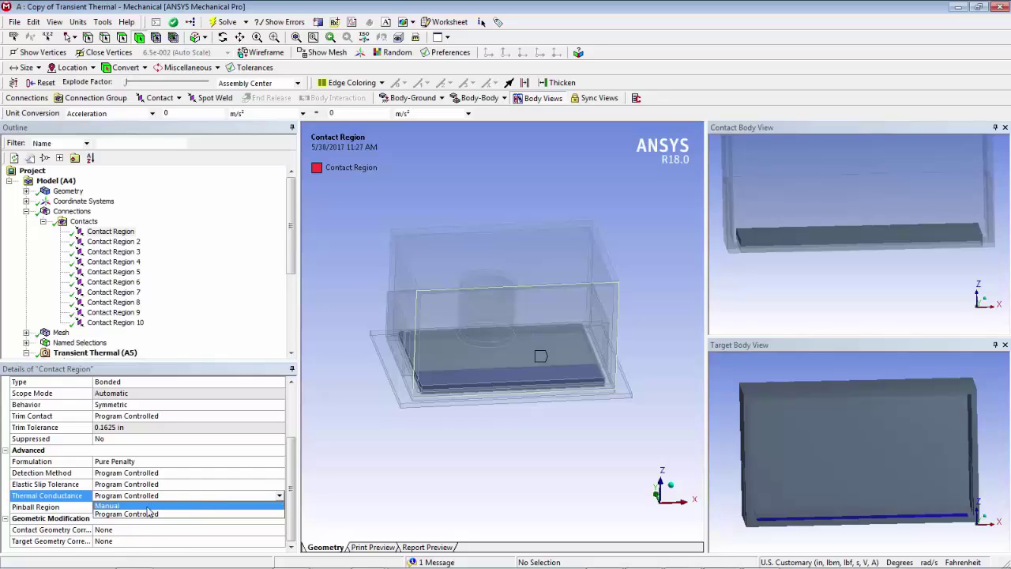
key("Escape")
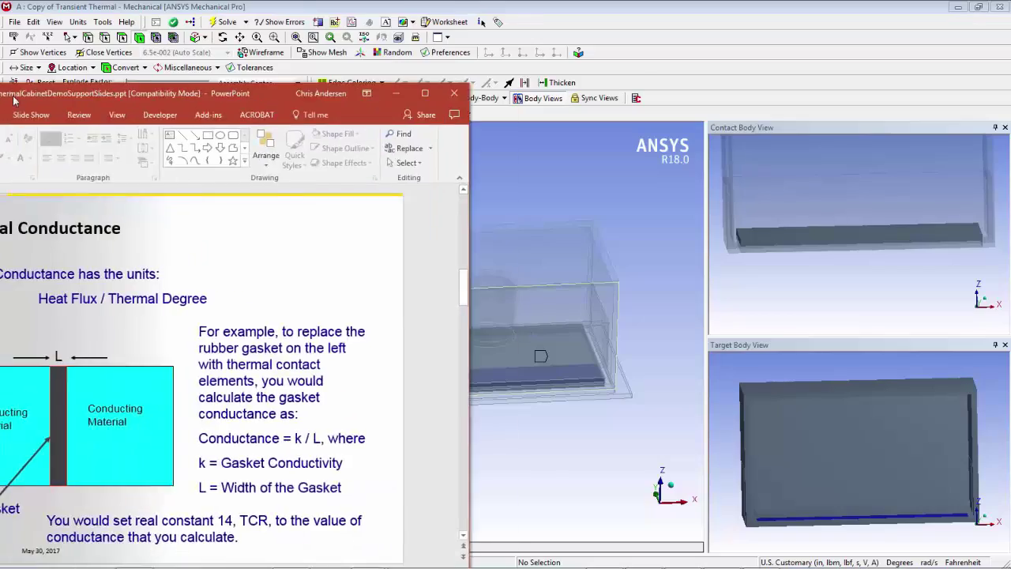
left_click_drag(0, 48, 407, 27)
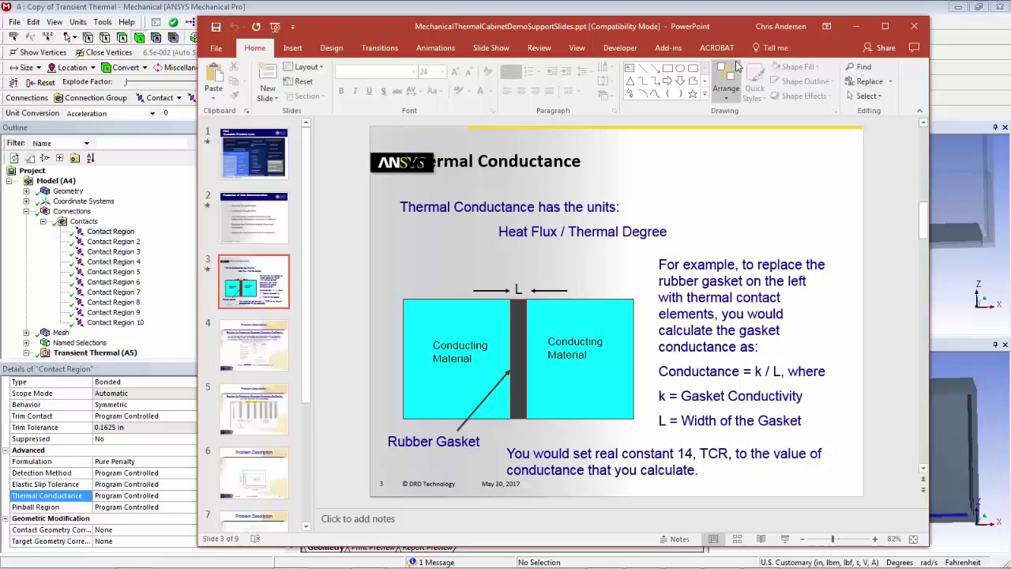
left_click(855, 26)
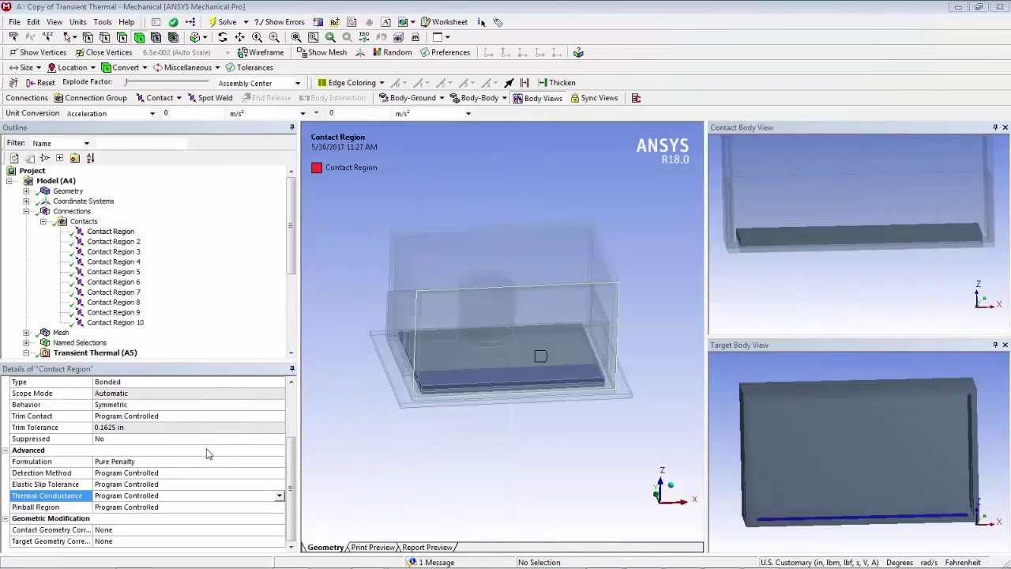
Step: Dismiss the Thermal Conductance choices, collapse Contacts and Connections, and widen the graphics area
left_click(279, 496)
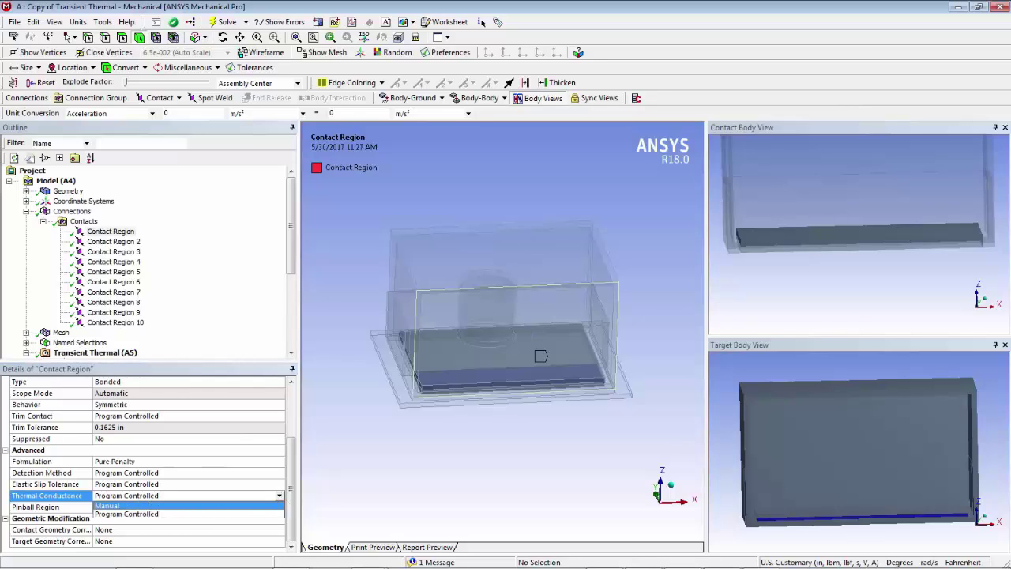
left_click(44, 221)
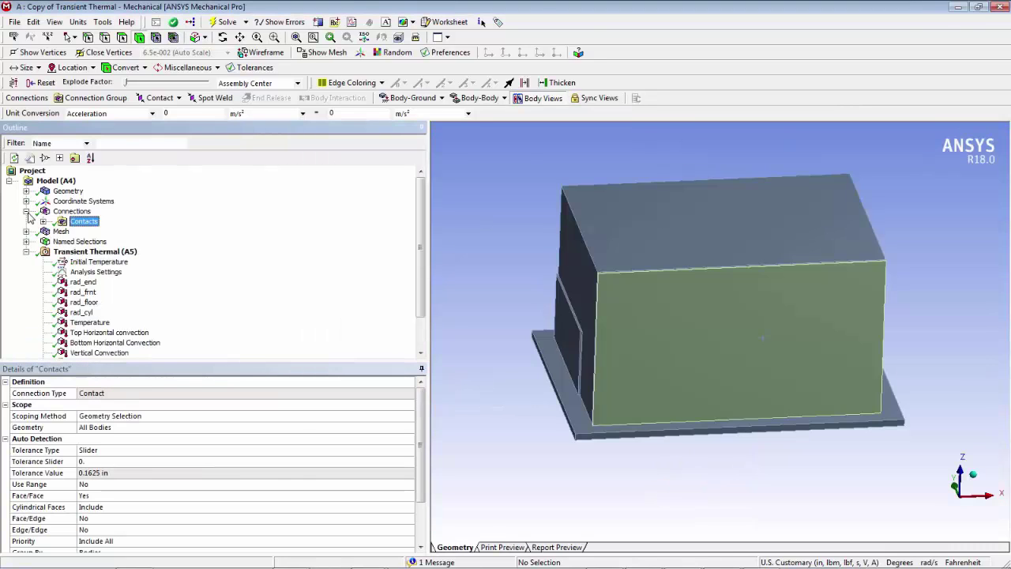
left_click(26, 212)
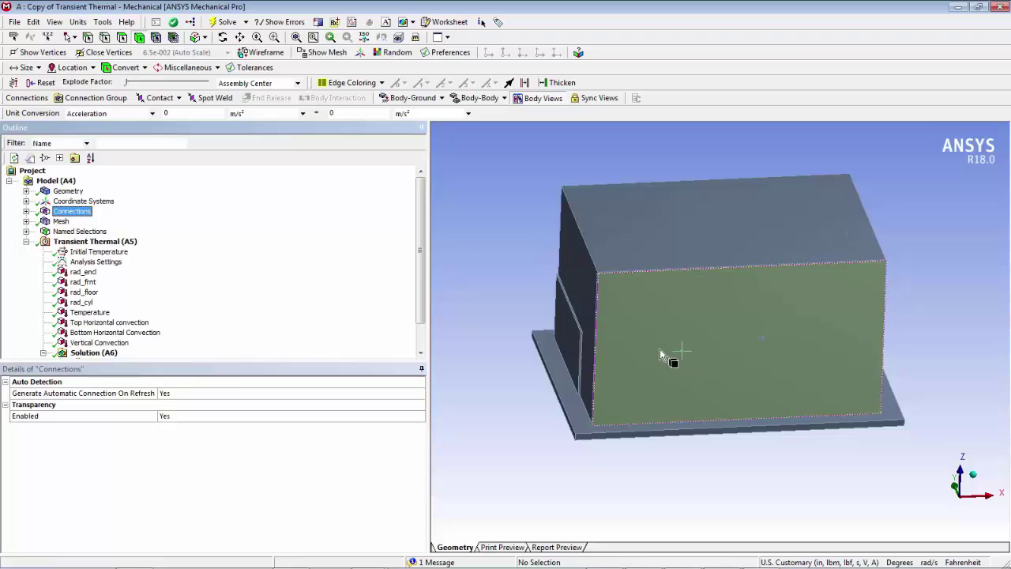
left_click_drag(427, 241, 227, 242)
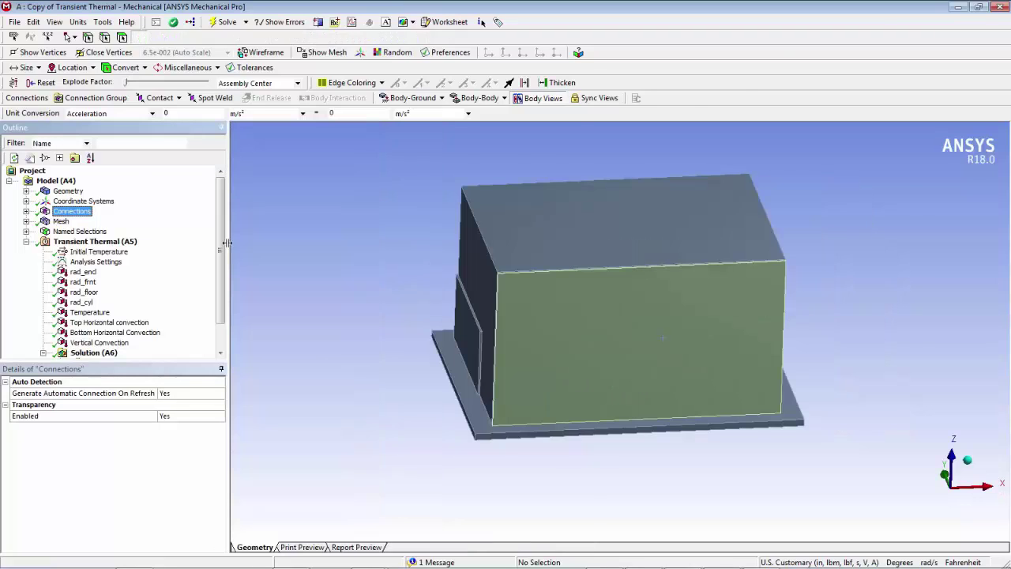
Step: Show the cabinet mesh and its controls, rotate the model, and expand the eight named selections
left_click(37, 222)
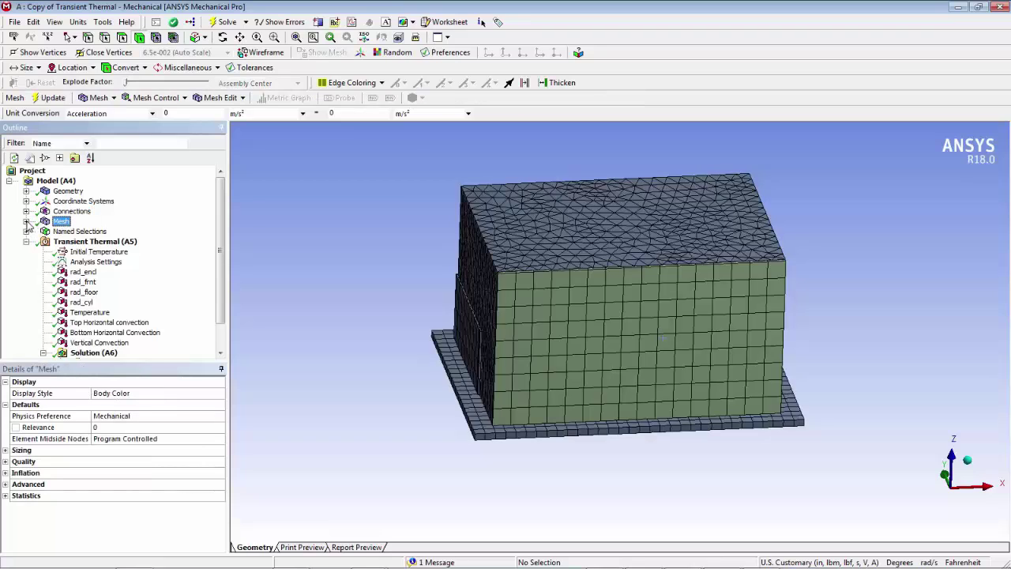
left_click(27, 222)
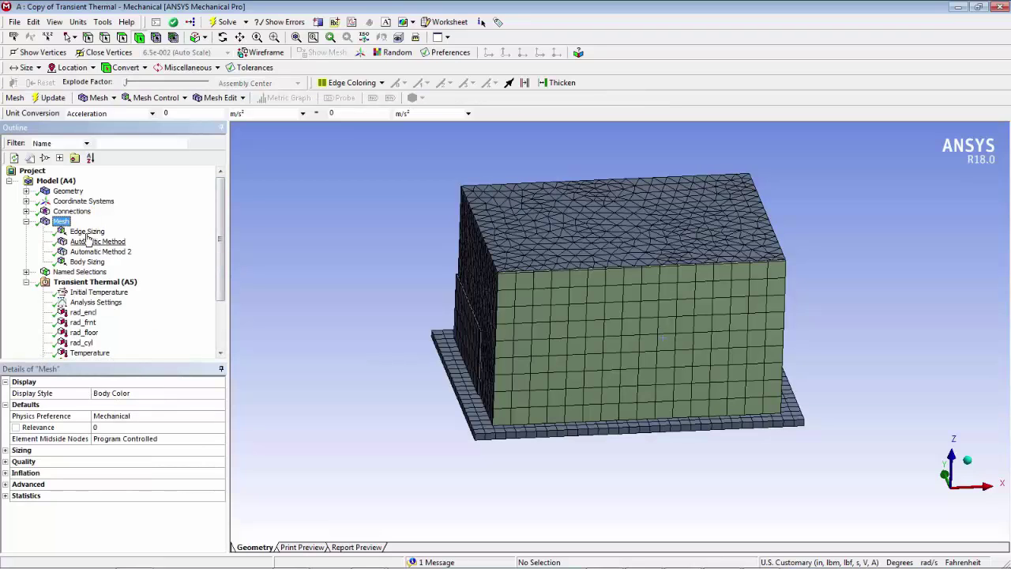
middle_click_drag(464, 375, 548, 361)
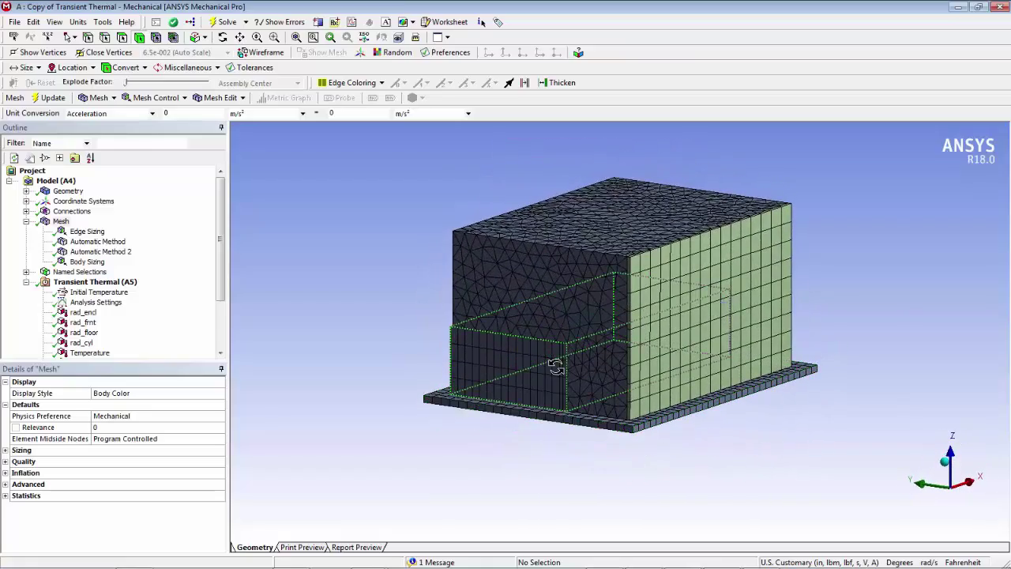
left_click(26, 271)
left_click_drag(220, 229, 224, 266)
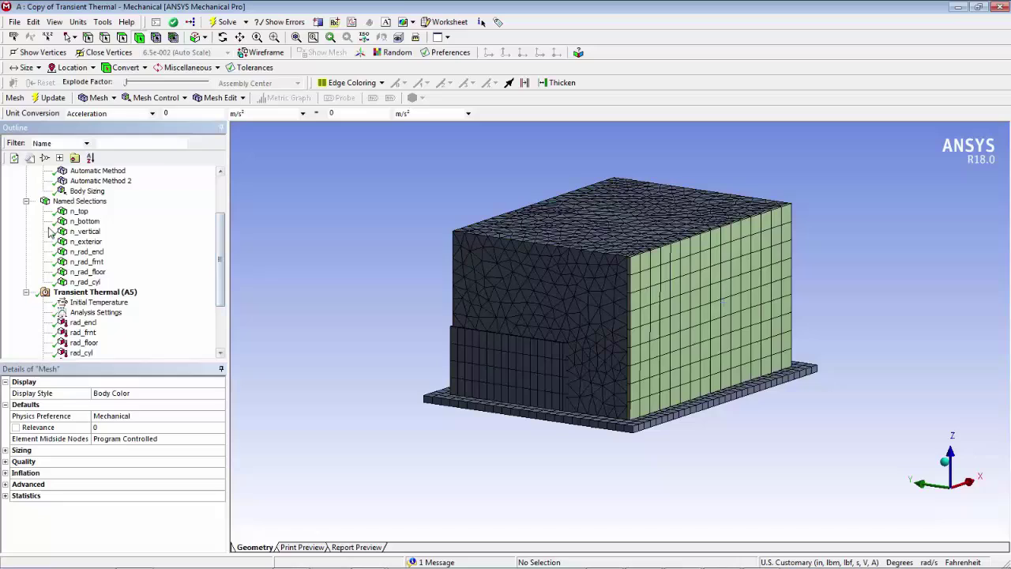
Step: Highlight n_top, n_bottom, n_vertical and n_exterior in turn, rotating the cabinet to view each face set
left_click(79, 211)
left_click_drag(606, 313, 138, 306)
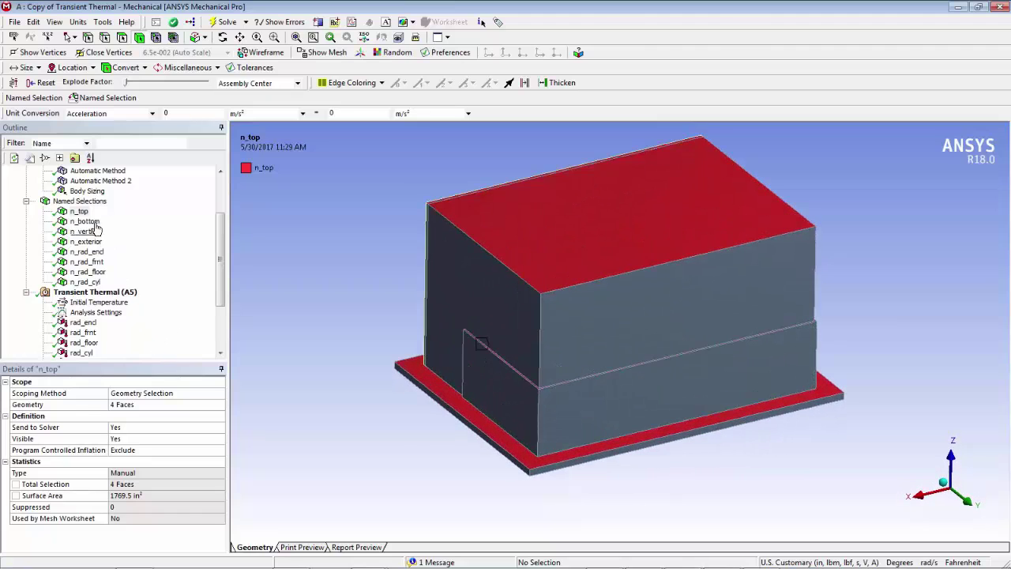
left_click(84, 221)
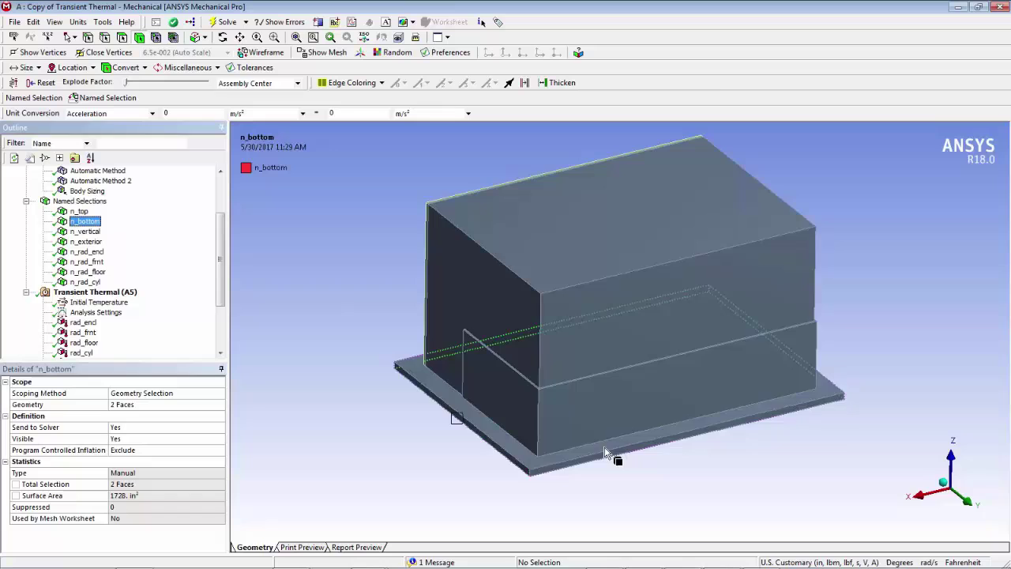
left_click_drag(609, 451, 628, 399)
left_click(86, 232)
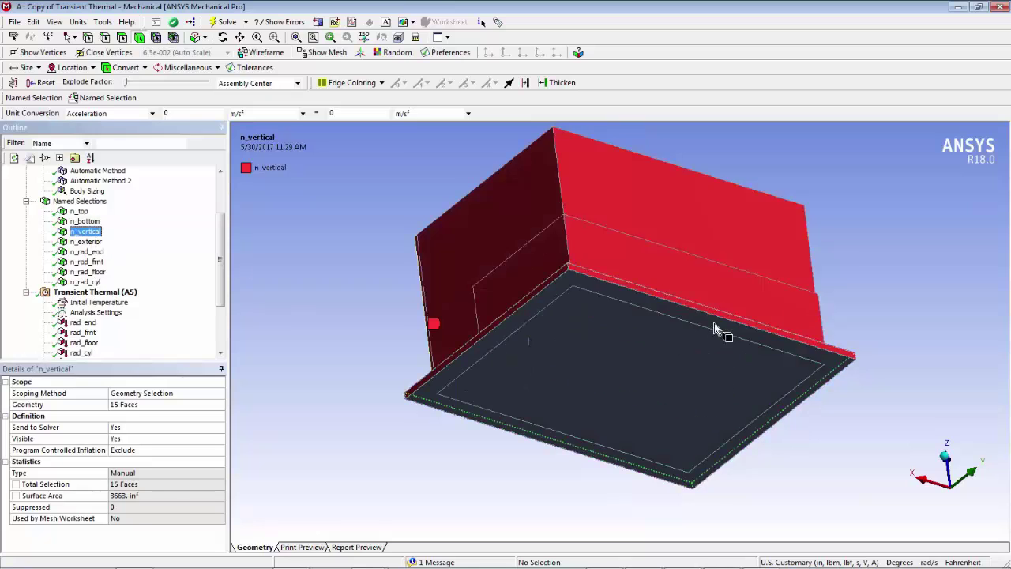
left_click_drag(717, 332, 530, 384)
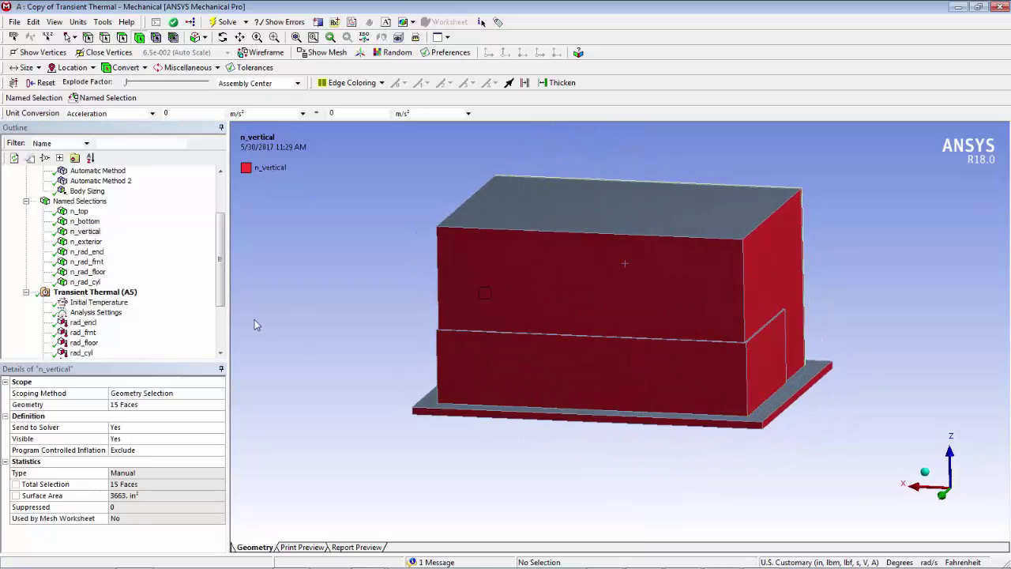
left_click(87, 242)
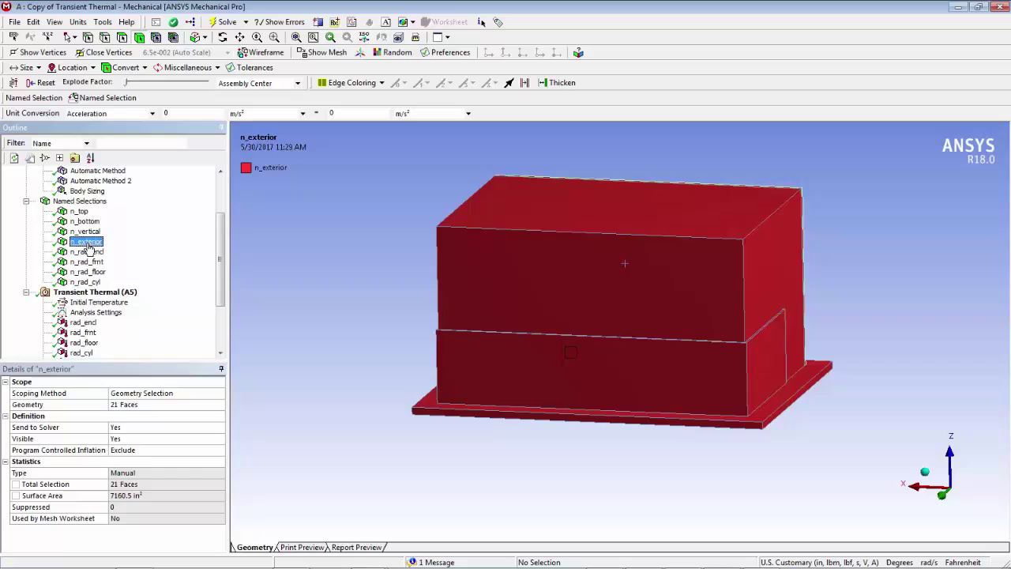
left_click_drag(474, 395, 711, 351)
Step: Turn on Section Plane 1 and rotate the cut cabinet to see inside
left_click(318, 22)
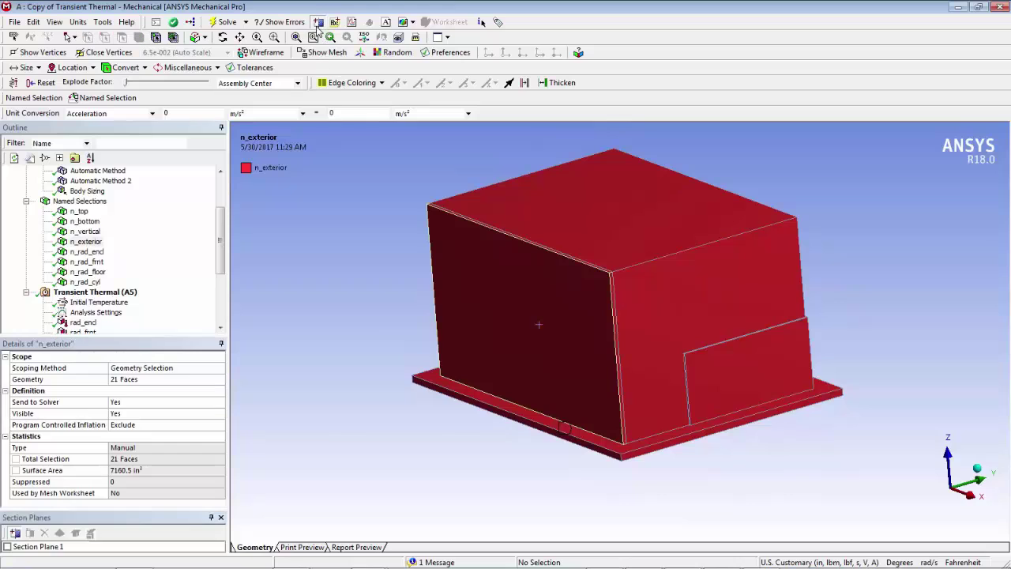
left_click(7, 547)
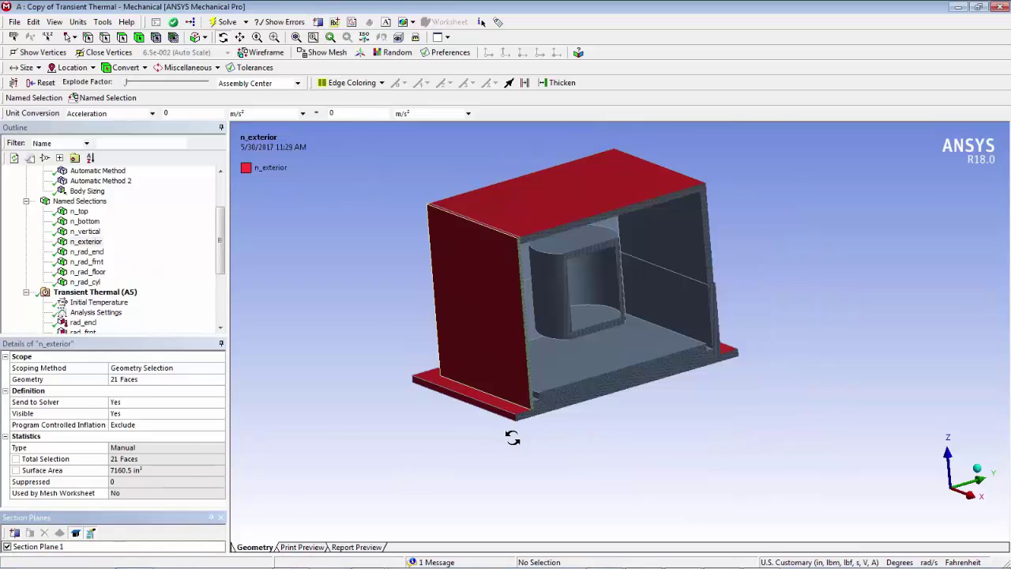
left_click_drag(514, 436, 479, 429)
Step: Highlight n_rad_encl, n_rad_frnt, n_rad_floor and n_rad_cyl, then collapse Named Selections and rotate
left_click(89, 252)
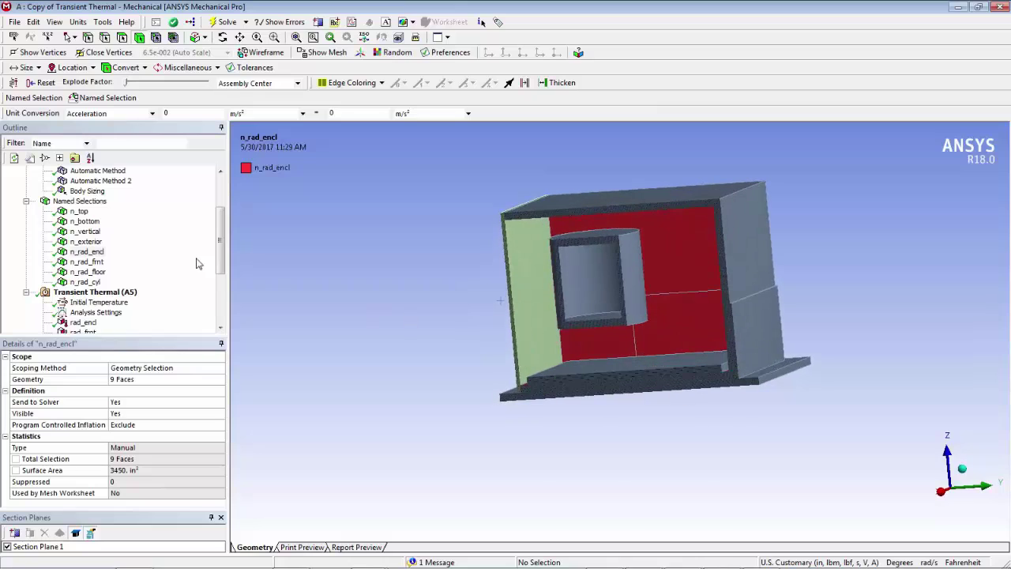
left_click(89, 262)
left_click(88, 272)
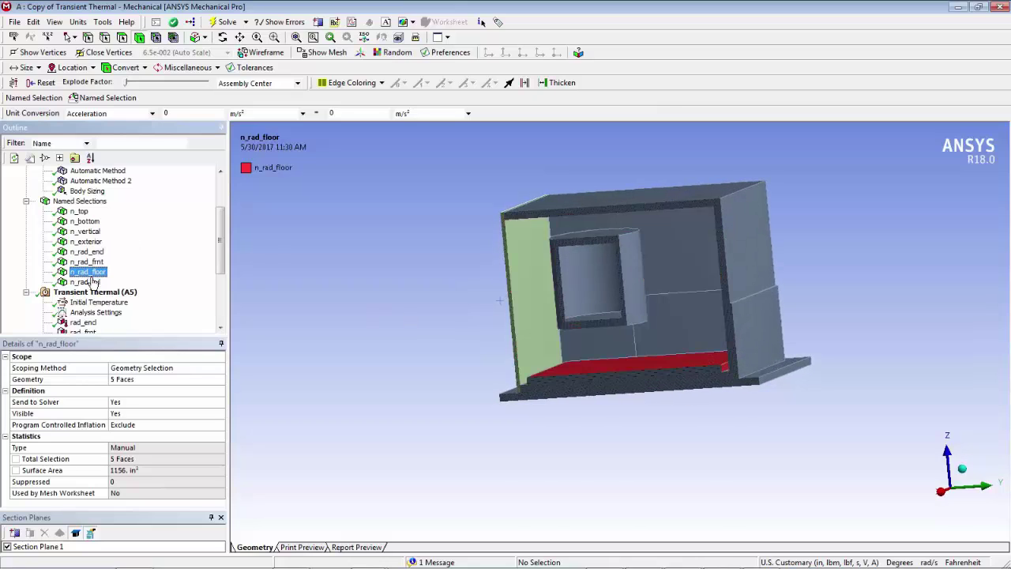
left_click(85, 282)
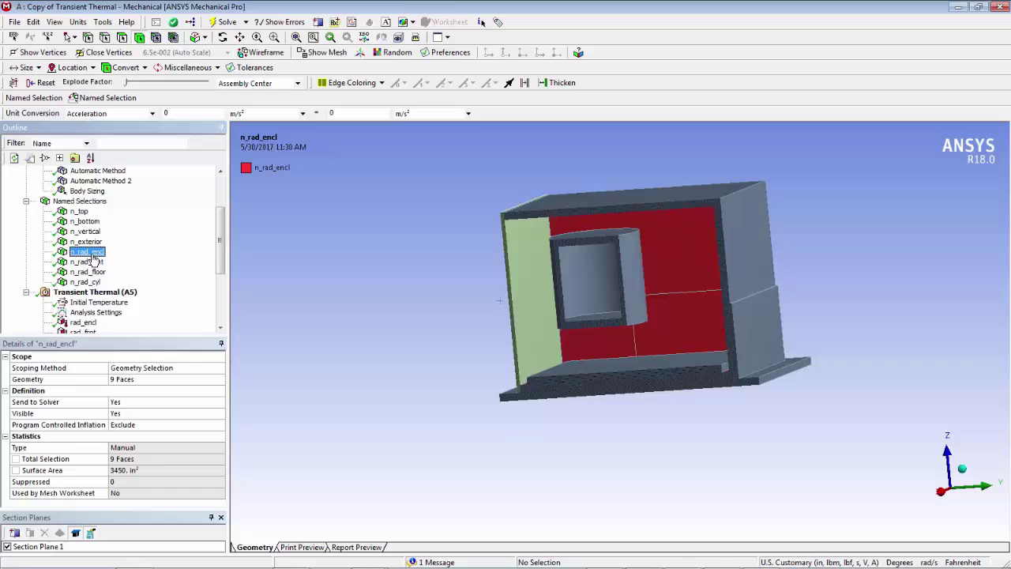
left_click(89, 251)
left_click(27, 202)
middle_click_drag(641, 271, 656, 297)
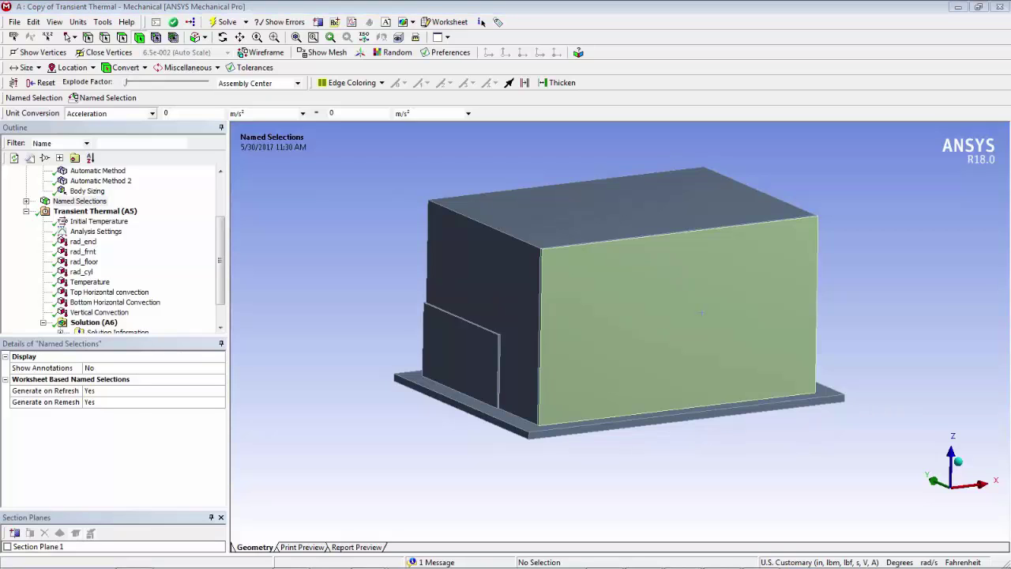
key("alt+Tab")
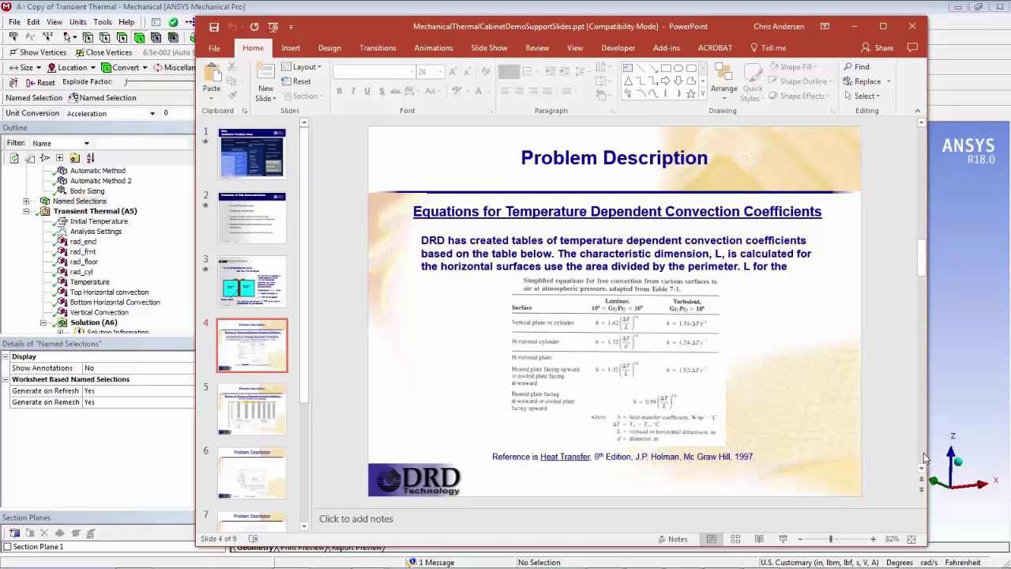
scroll(924, 456, "down", 1)
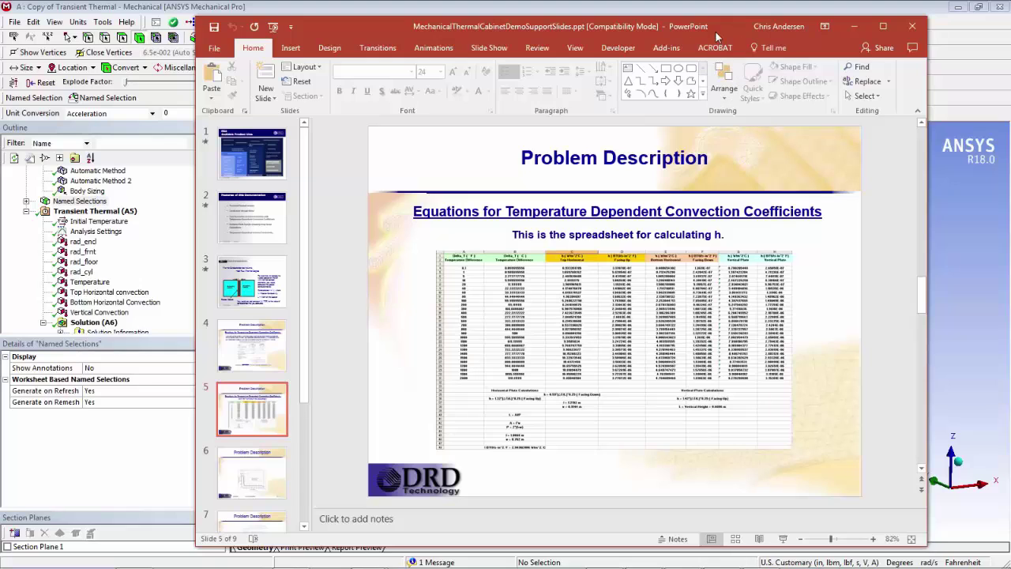
left_click_drag(715, 30, 716, 24)
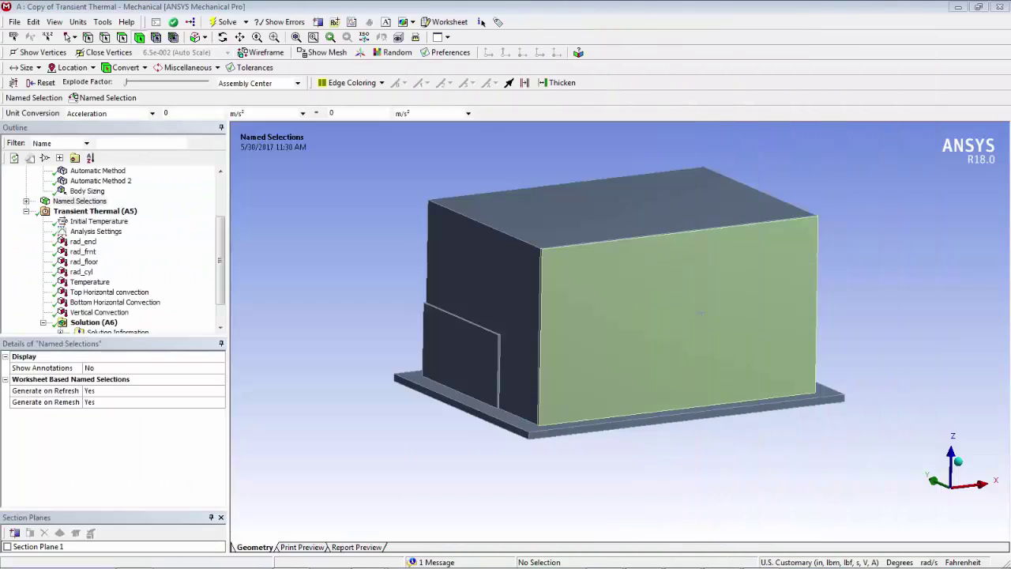
Step: Select the Top Horizontal convection on n_top, enlarge its graph and table, and select Coefficient Type
left_click(103, 292)
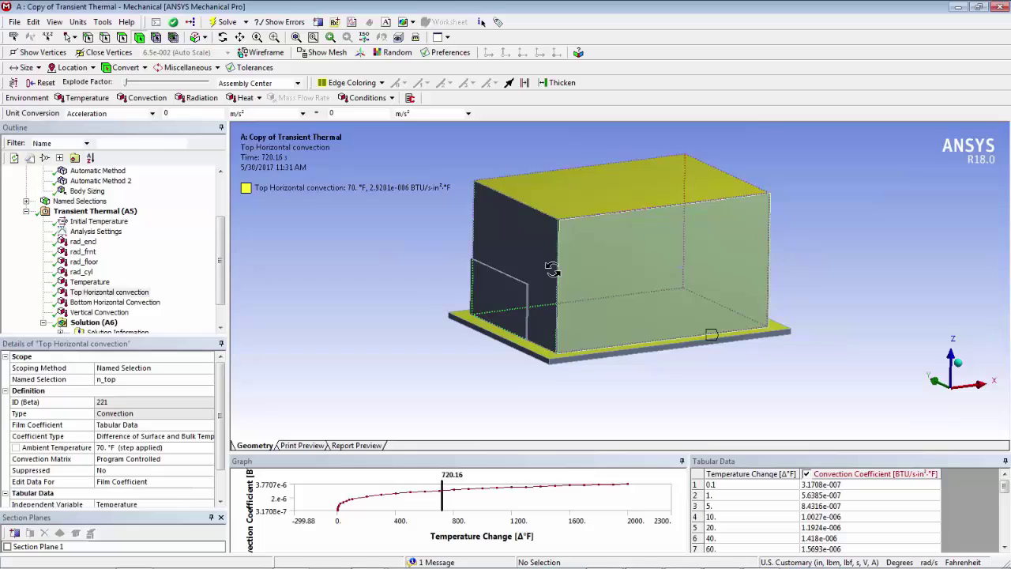
middle_click_drag(490, 411, 513, 428)
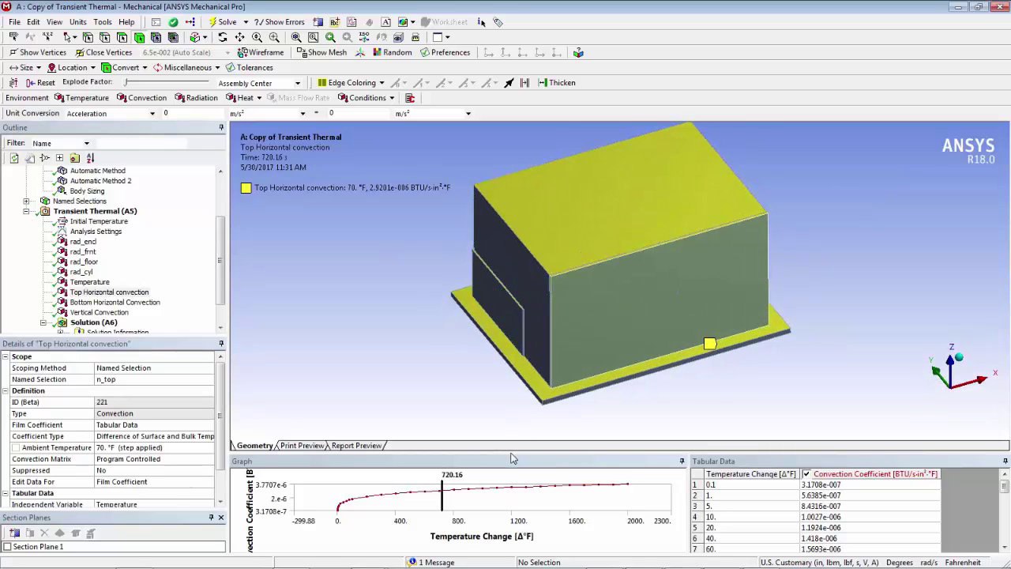
left_click_drag(511, 456, 539, 303)
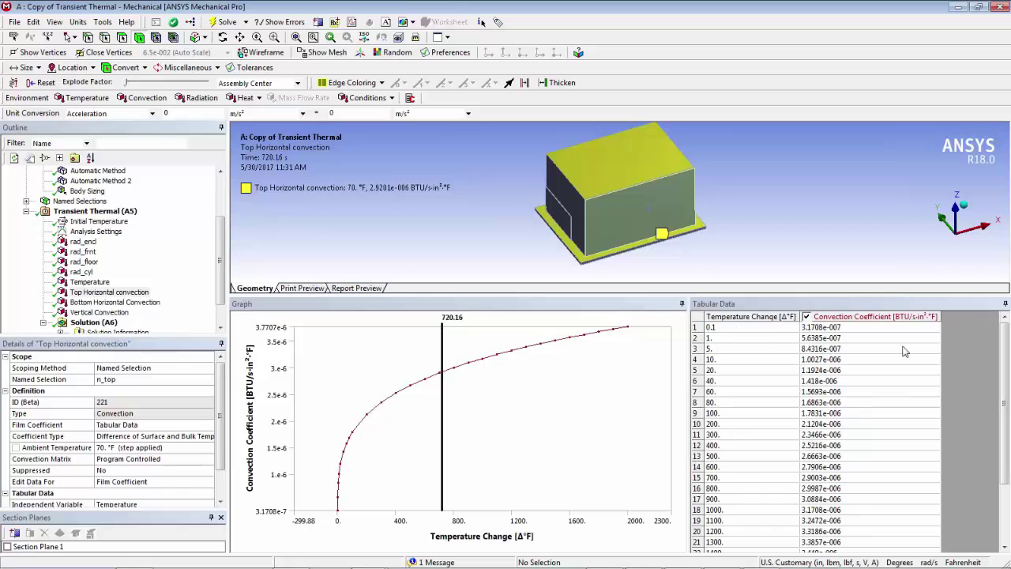
mouse_move(1004, 367)
left_mouse_down()
mouse_move(1005, 427)
mouse_move(1009, 353)
left_mouse_up()
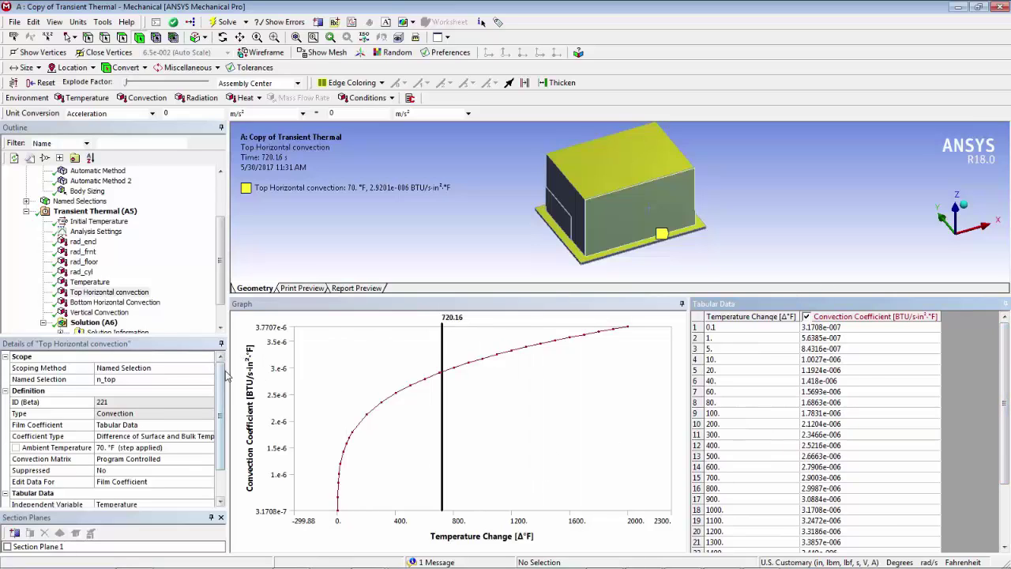
left_click_drag(229, 370, 297, 372)
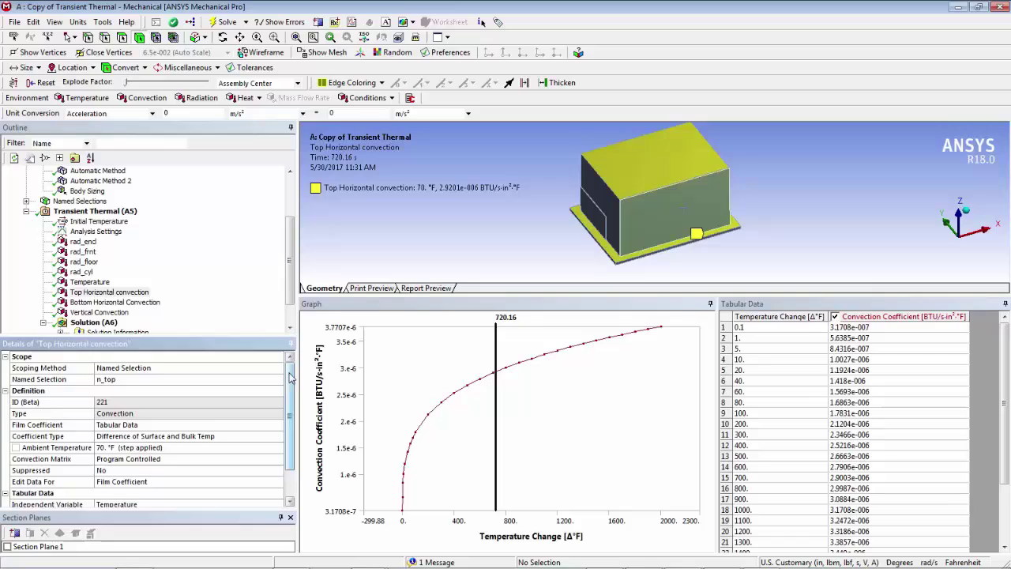
scroll(272, 414, "down", 1)
left_click(271, 415)
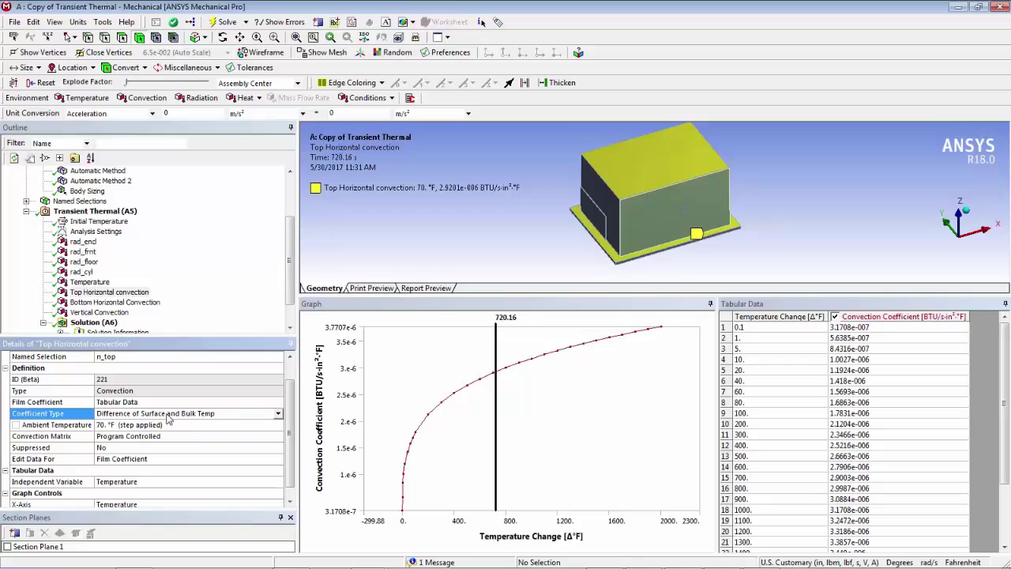
Step: Keep Difference of Surface and Bulk Temp, then view Bottom Horizontal and Vertical Convection
left_click(278, 416)
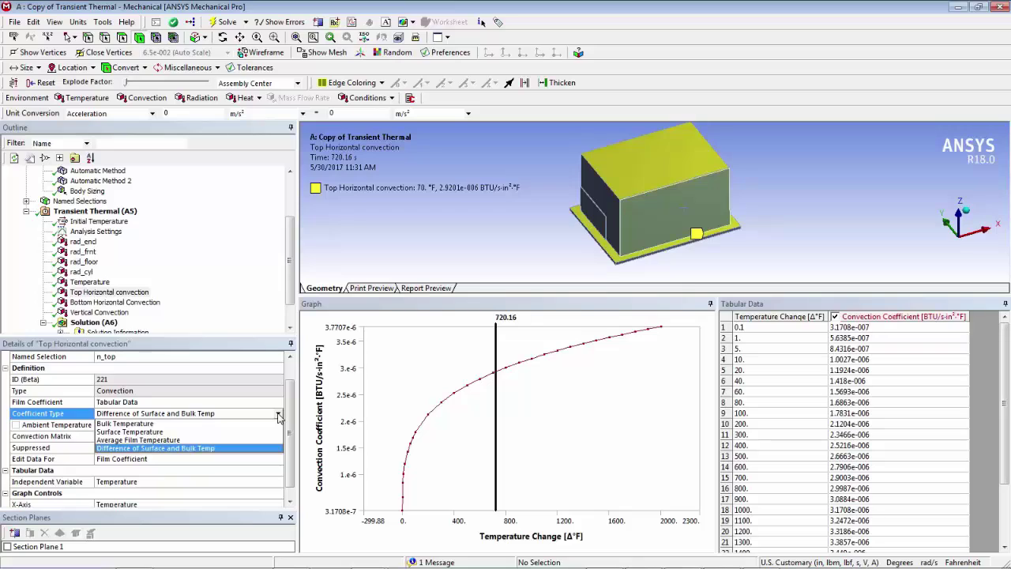
left_click(221, 449)
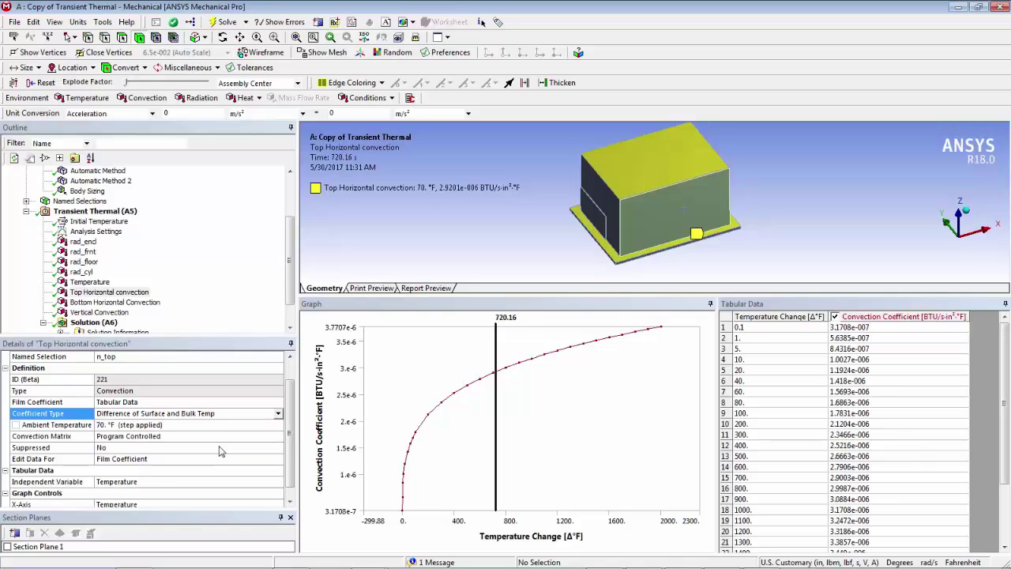
left_click(136, 305)
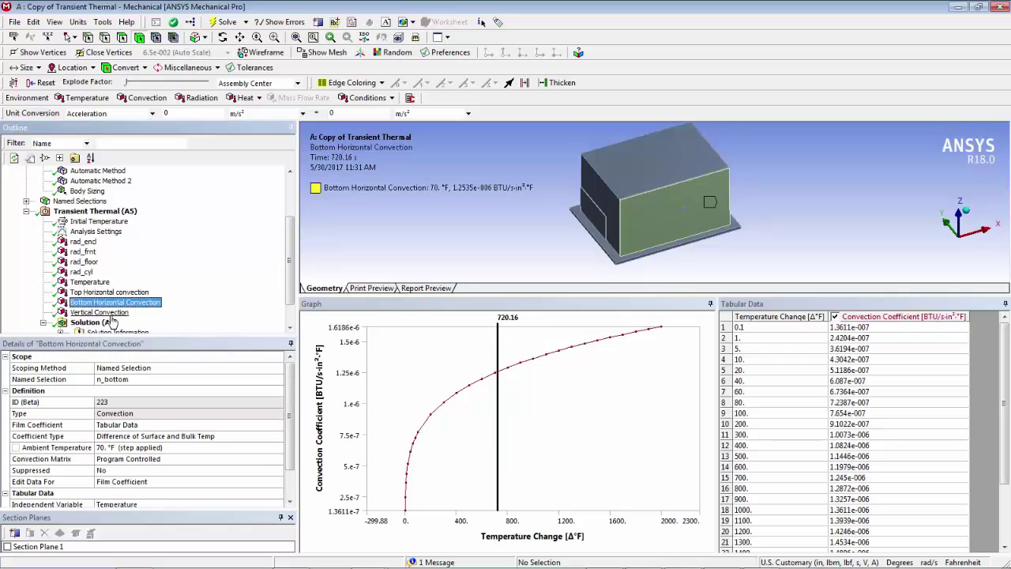
left_click(107, 314)
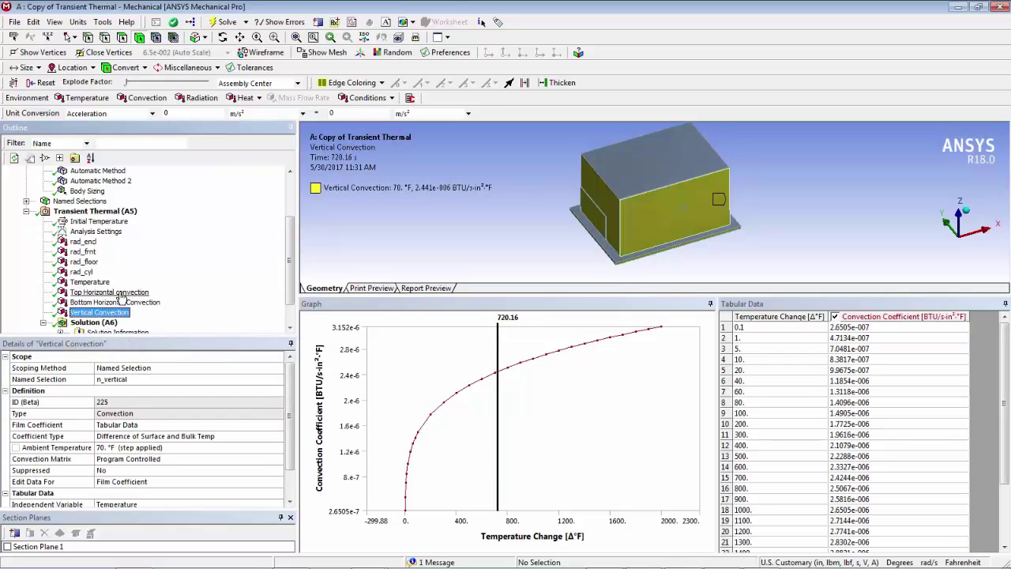
Step: Review Top Horizontal, Bottom Horizontal and Vertical Convection again, then turn Section Plane 1 back on
left_click(120, 293)
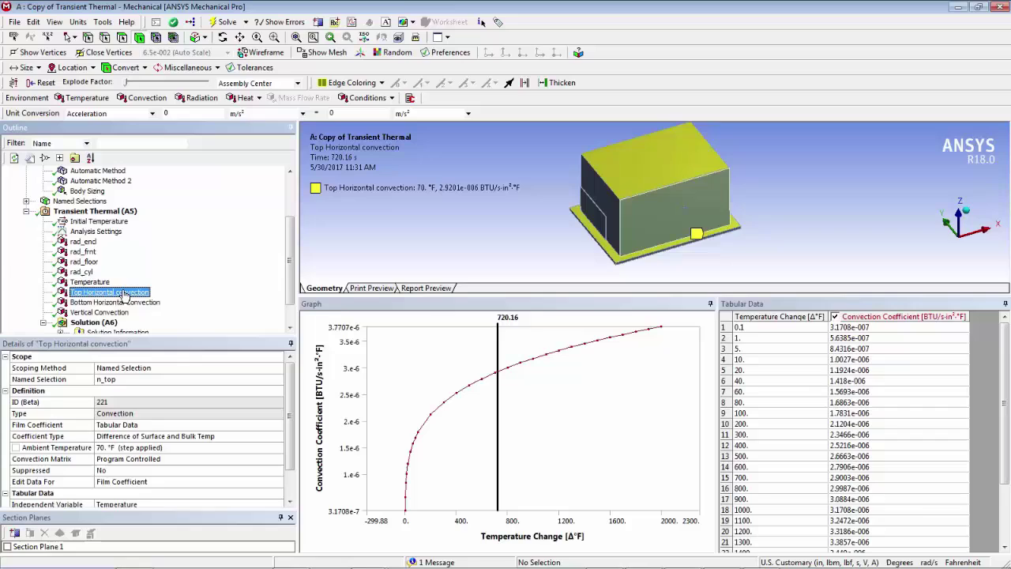
left_click(119, 304)
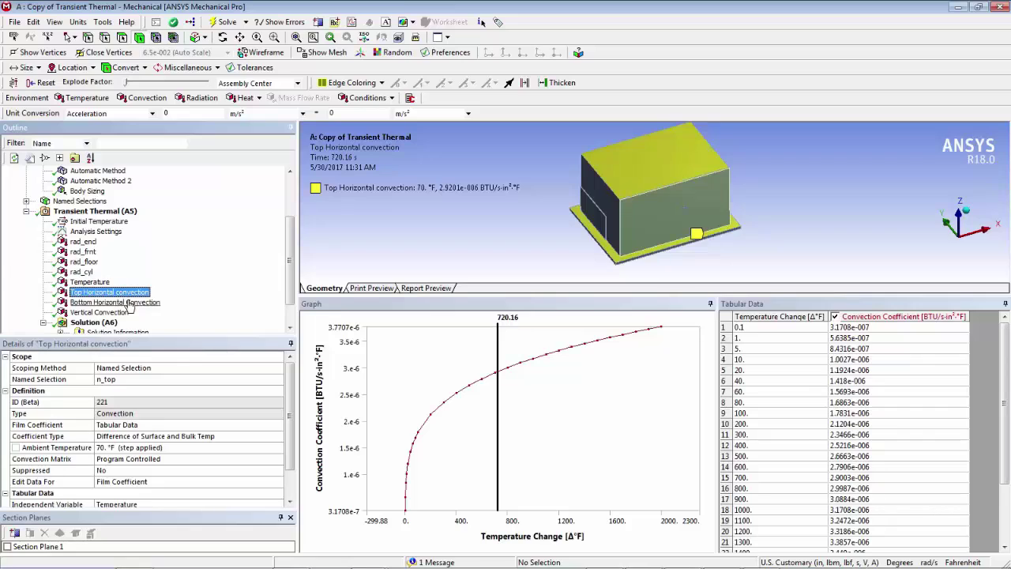
left_click(109, 313)
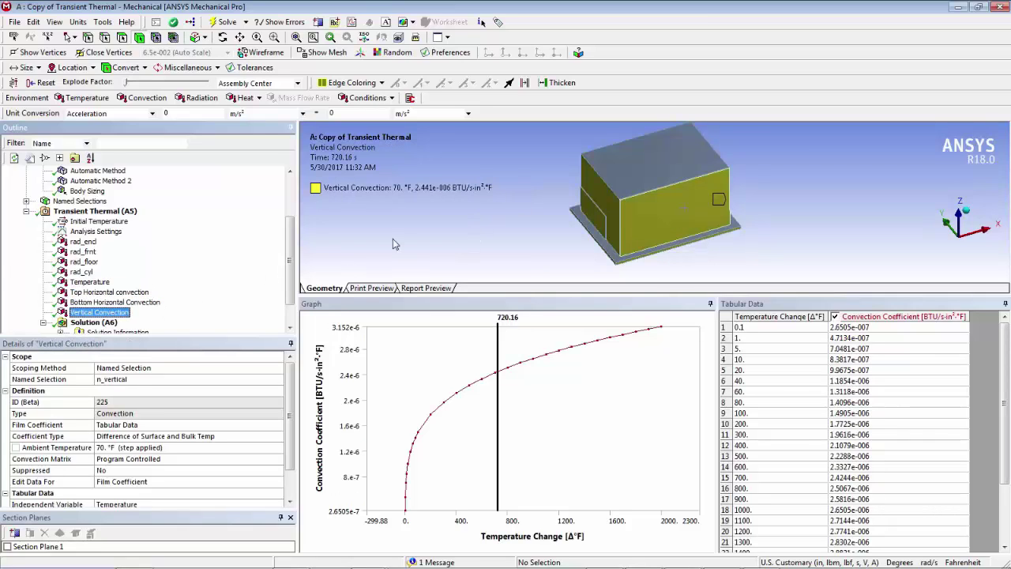
left_click(7, 547)
Step: Orbit the sectioned cabinet while viewing the rad_encl, rad_frnt and rad_cyl radiation loads
middle_click_drag(667, 192, 564, 201)
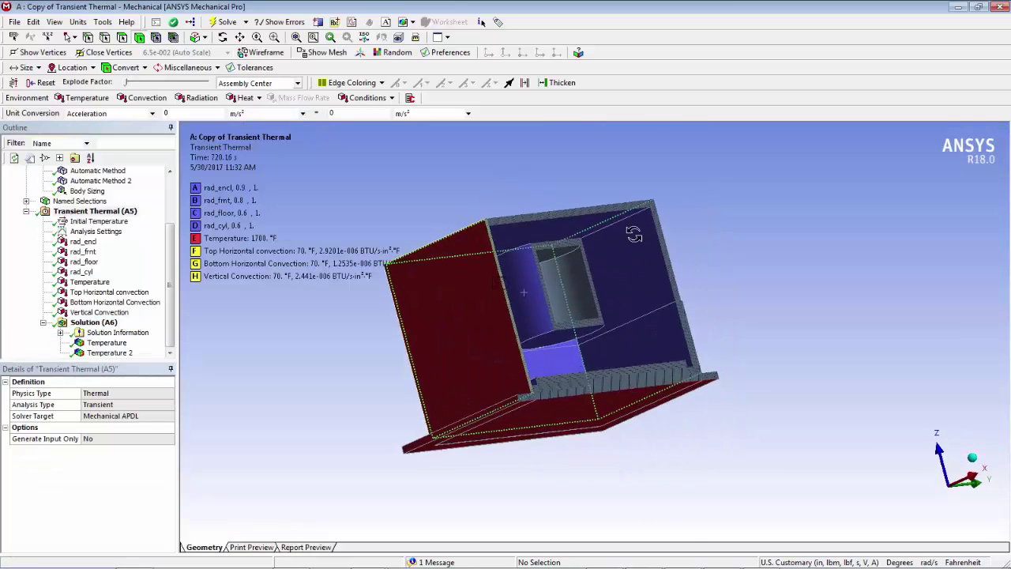
middle_click_drag(490, 237, 518, 268)
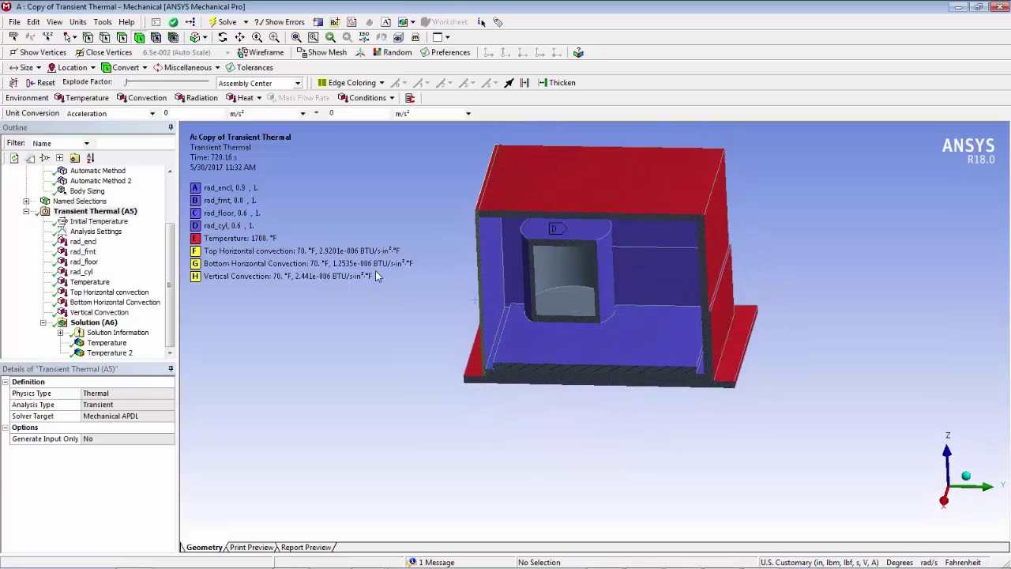
left_click(83, 242)
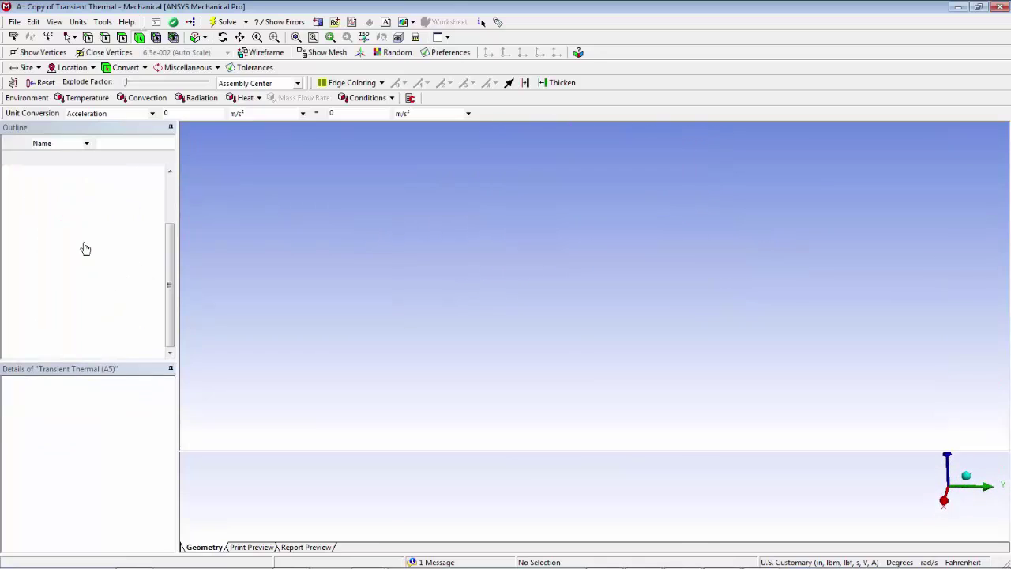
middle_click_drag(478, 343, 496, 327)
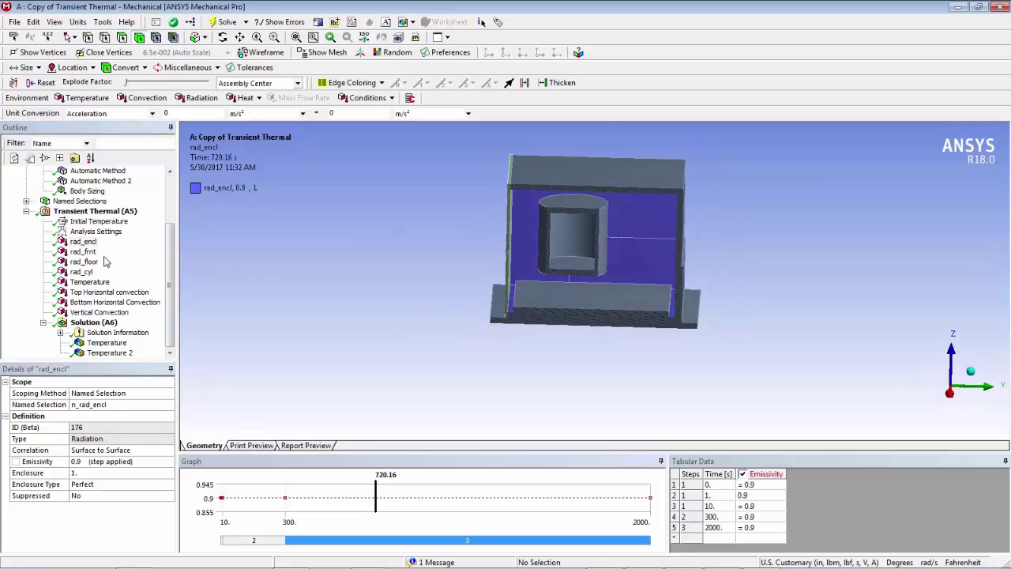
middle_click_drag(605, 320, 735, 312)
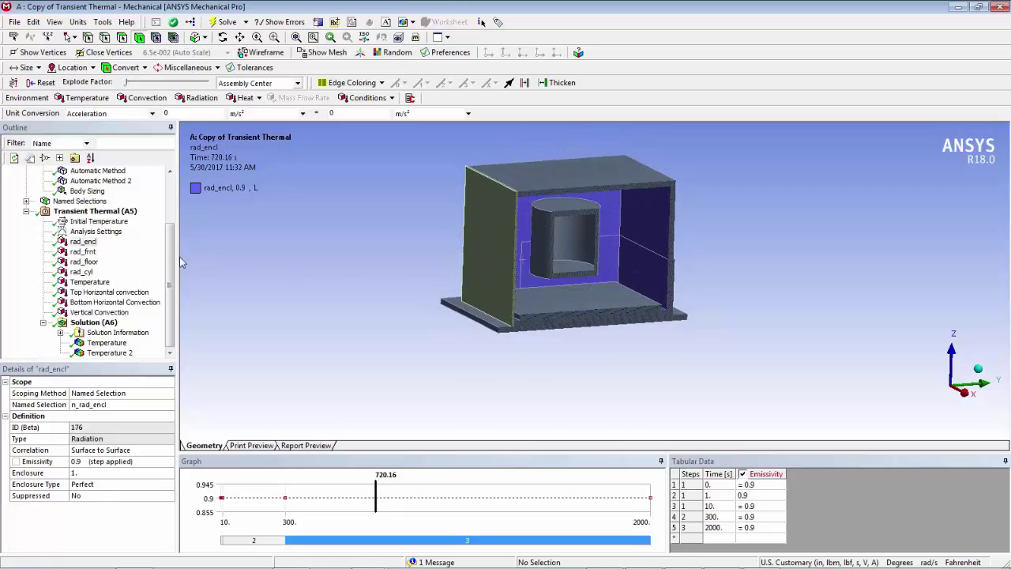
left_click(83, 252)
middle_click_drag(573, 314, 359, 310)
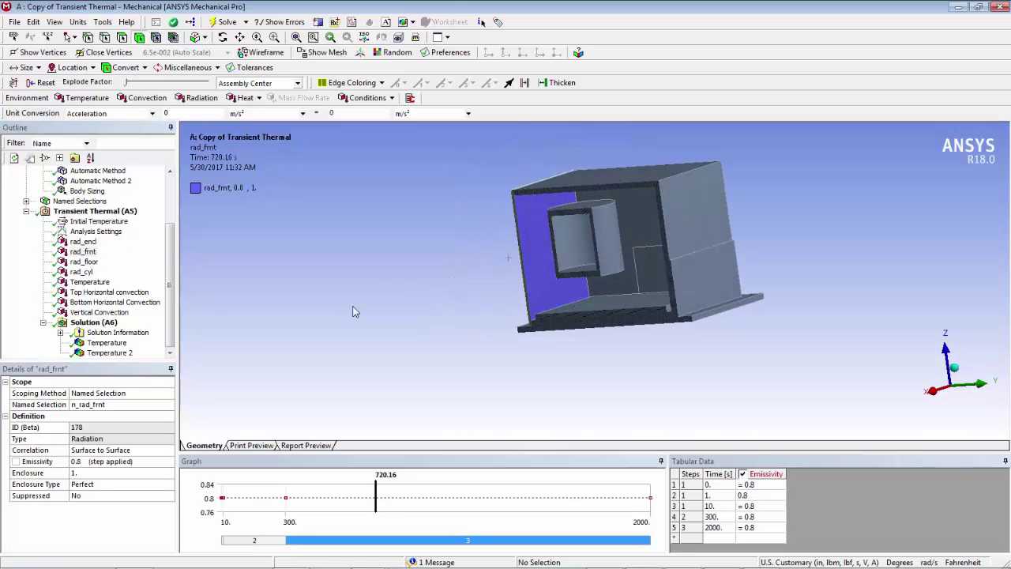
left_click(93, 272)
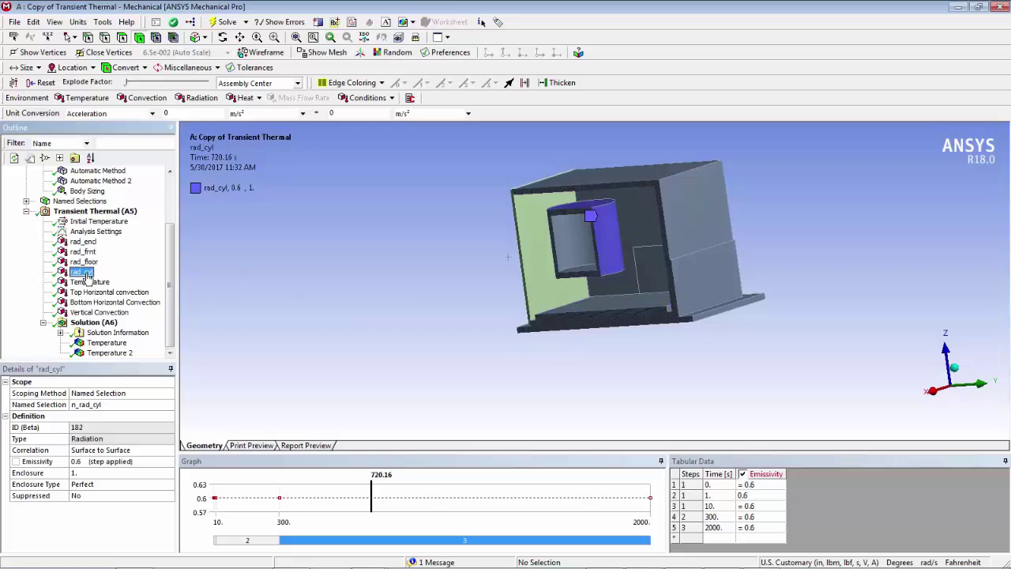
left_click(83, 242)
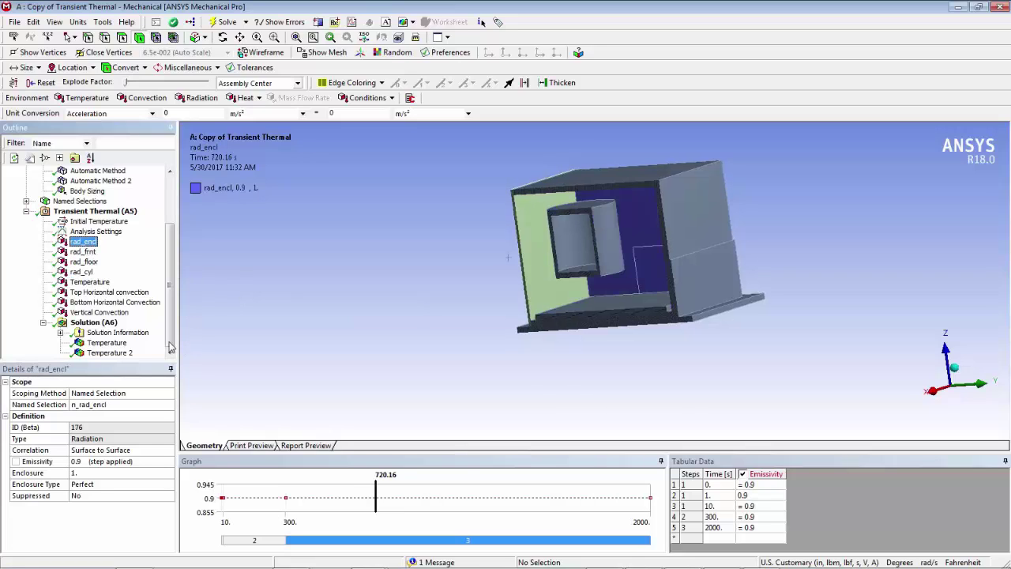
Step: Widen the details pane and compare emissivities, rad_frnt at 0.8 and rad_floor at 0.6
left_click_drag(177, 347, 326, 352)
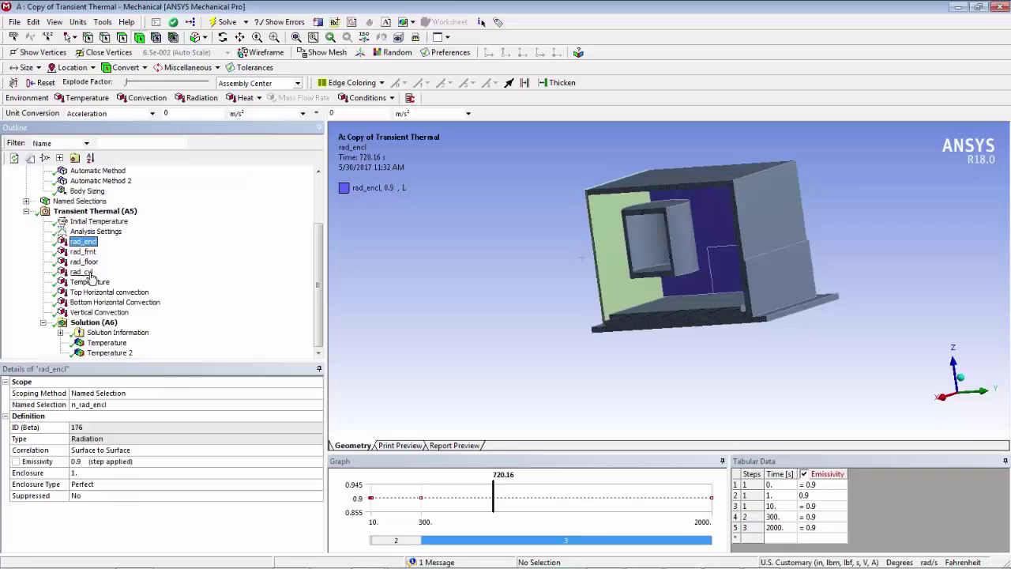
left_click(89, 252)
left_click(89, 263)
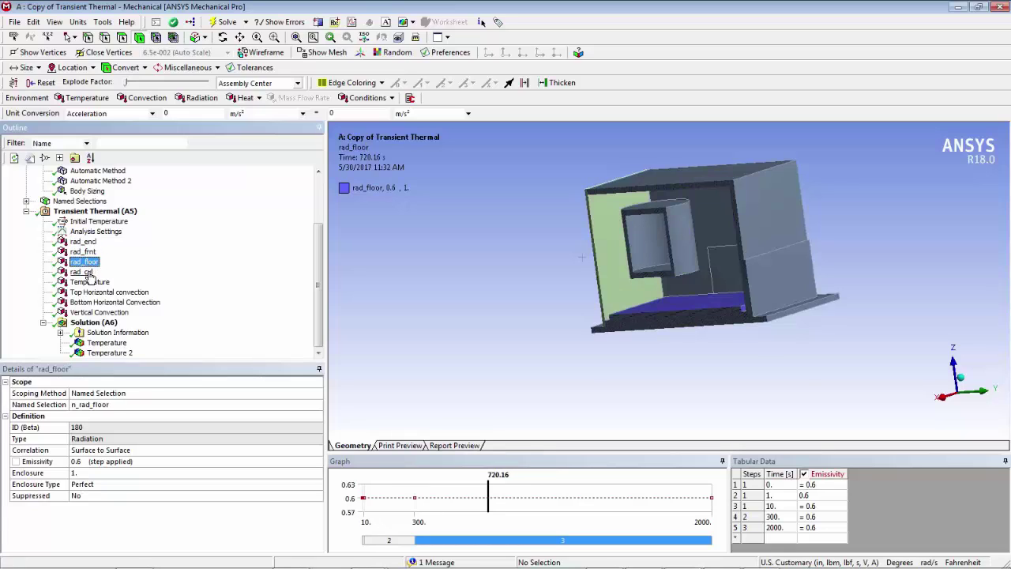
left_click(87, 272)
left_click(88, 263)
left_click(91, 252)
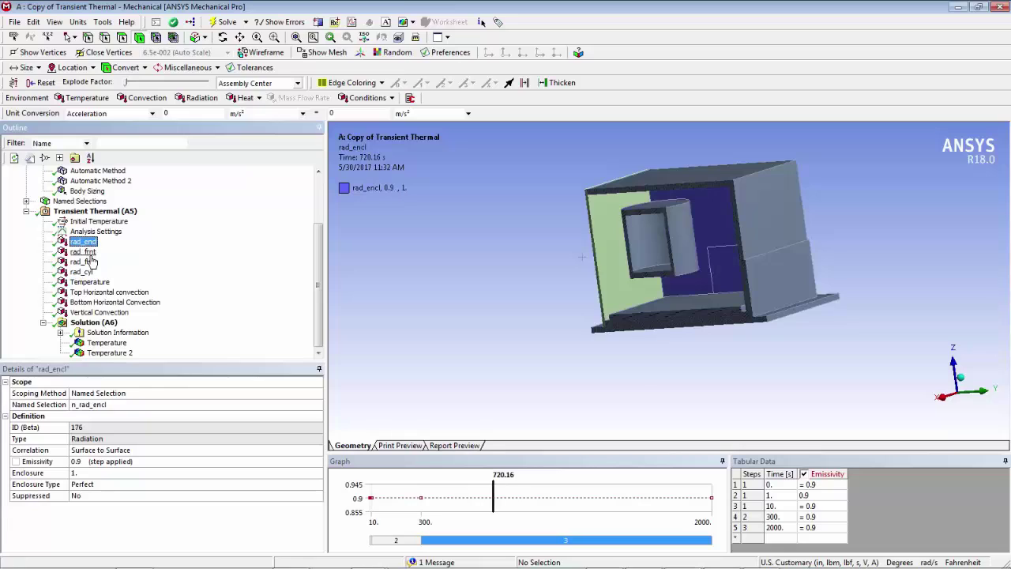
left_click(90, 262)
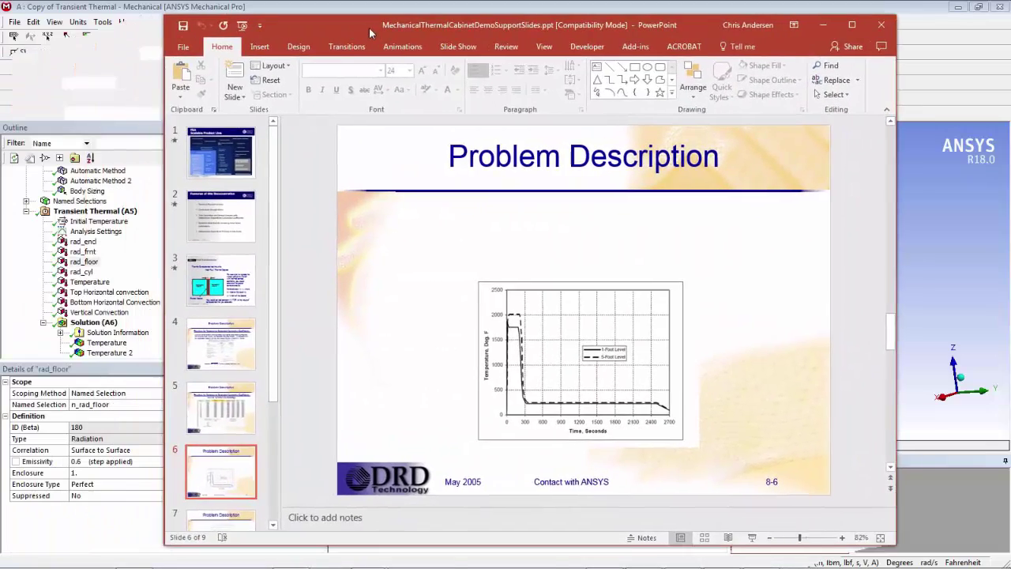
left_click_drag(369, 26, 381, 16)
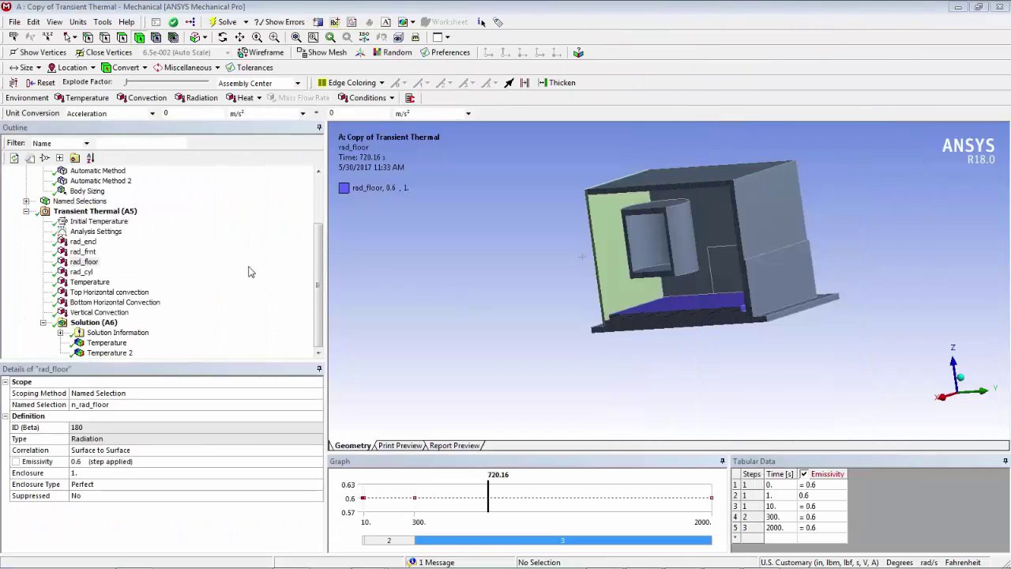
Step: Check the analysis steps ending at 10, 300 and 2000 s, then the exterior 1700 °F Temperature load
left_click(101, 233)
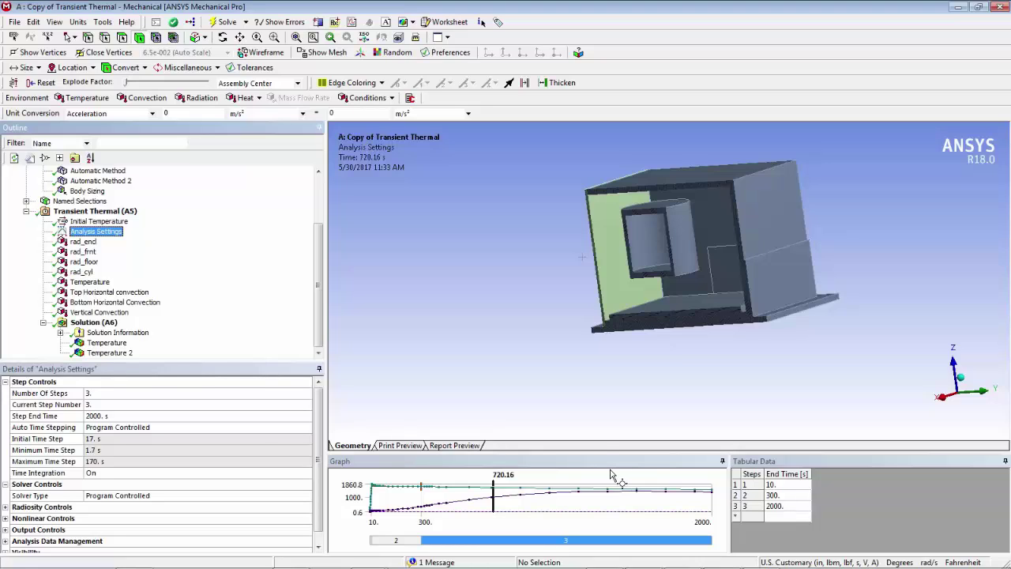
left_click_drag(603, 452, 604, 328)
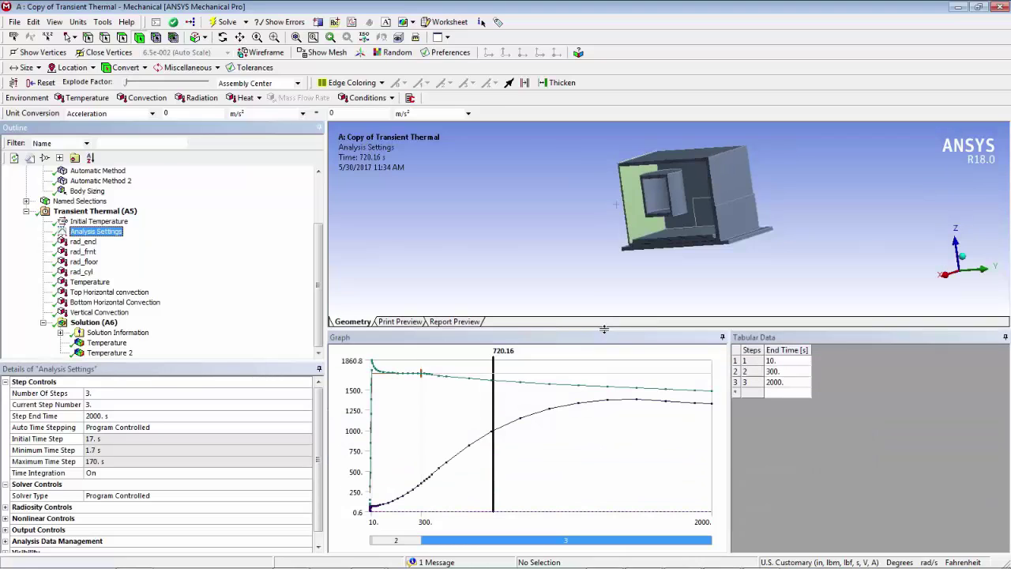
left_click(89, 283)
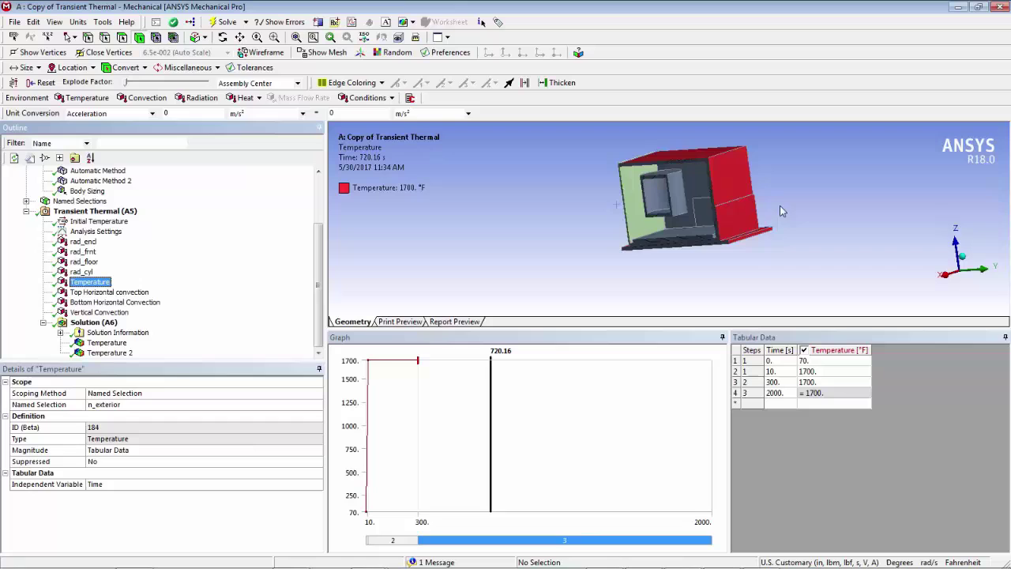
Step: Orbit to the heated faces and place the load-graph time marker near 1714.8 s
middle_click_drag(763, 217, 662, 242)
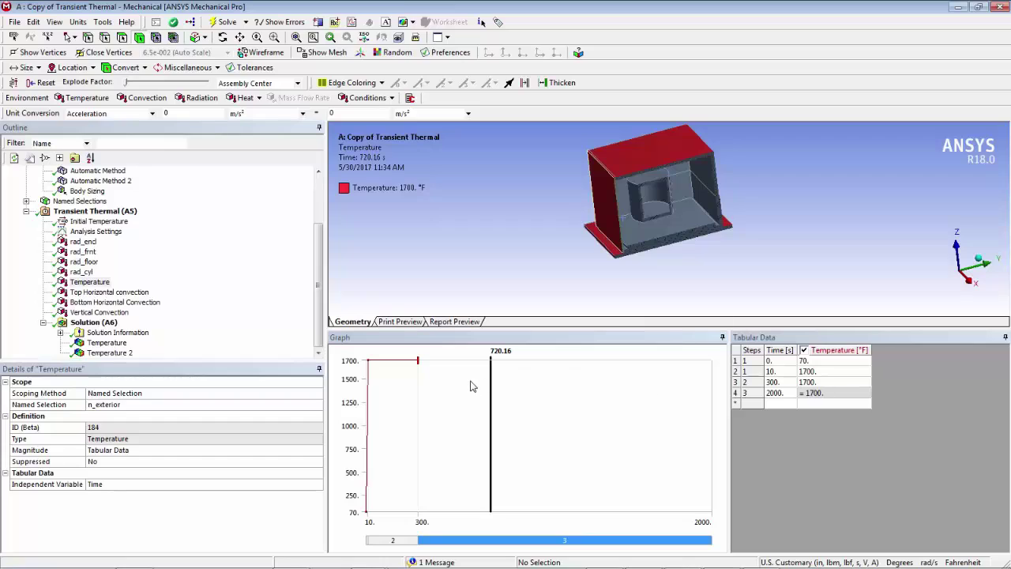
right_click(552, 384)
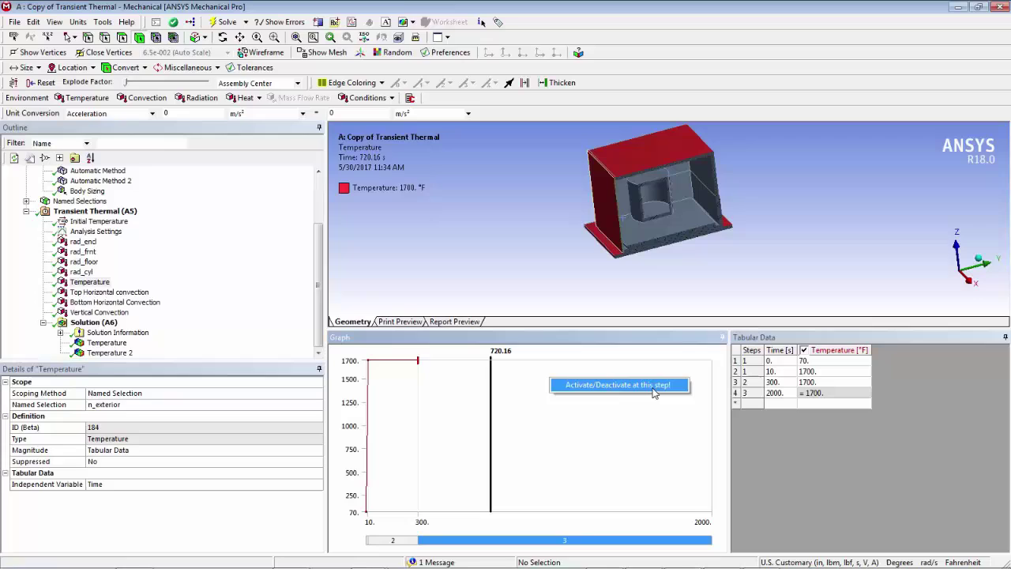
left_click(663, 464)
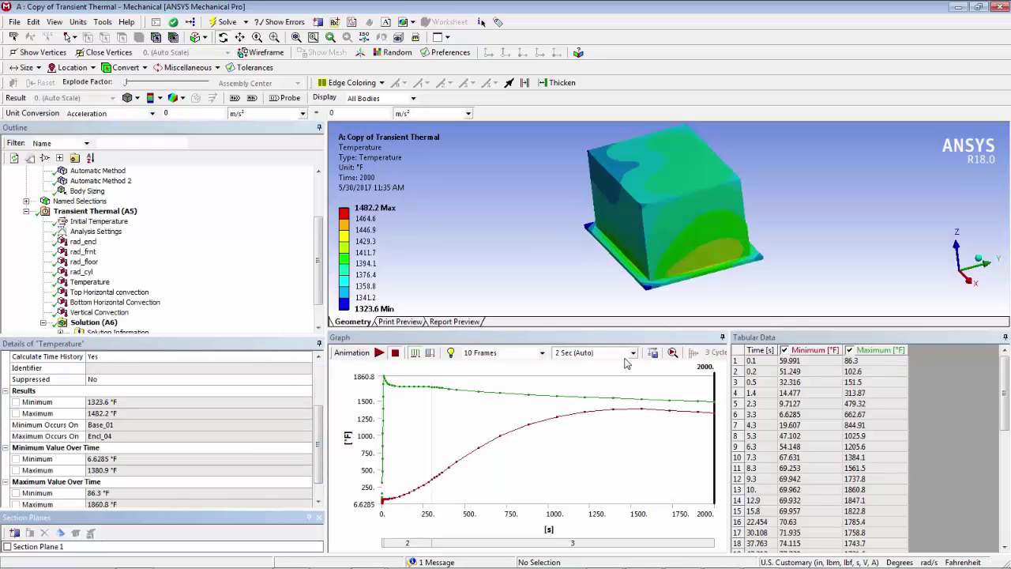
Step: Set the Temperature animation to 10 seconds with 40 frames
left_click(633, 353)
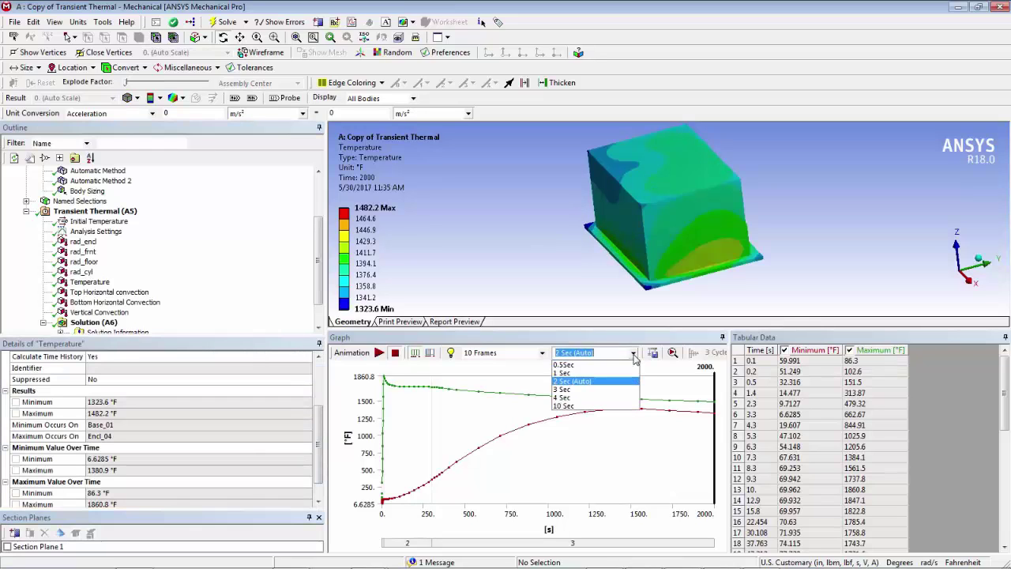
left_click(591, 406)
left_click(542, 353)
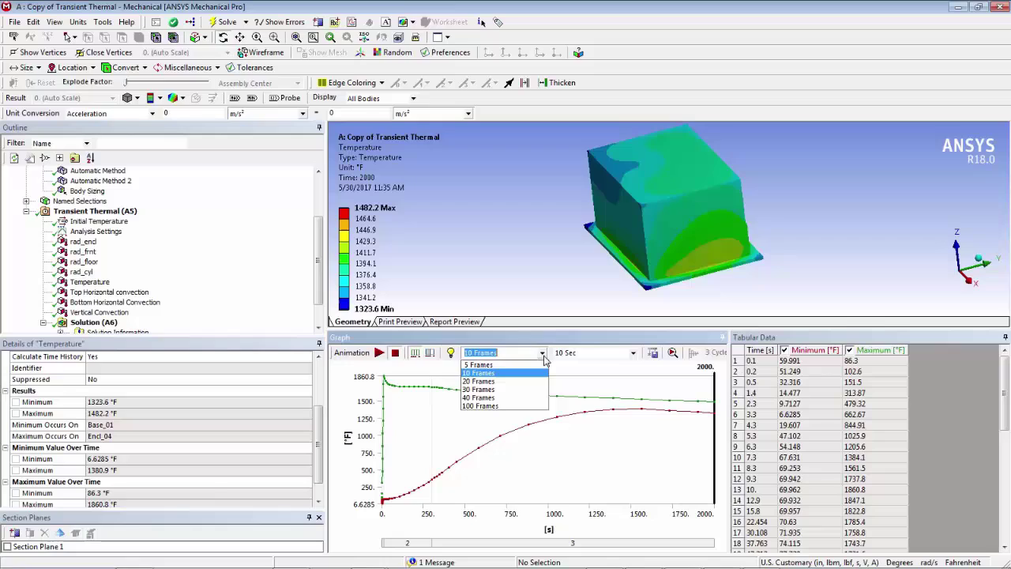
left_click(511, 397)
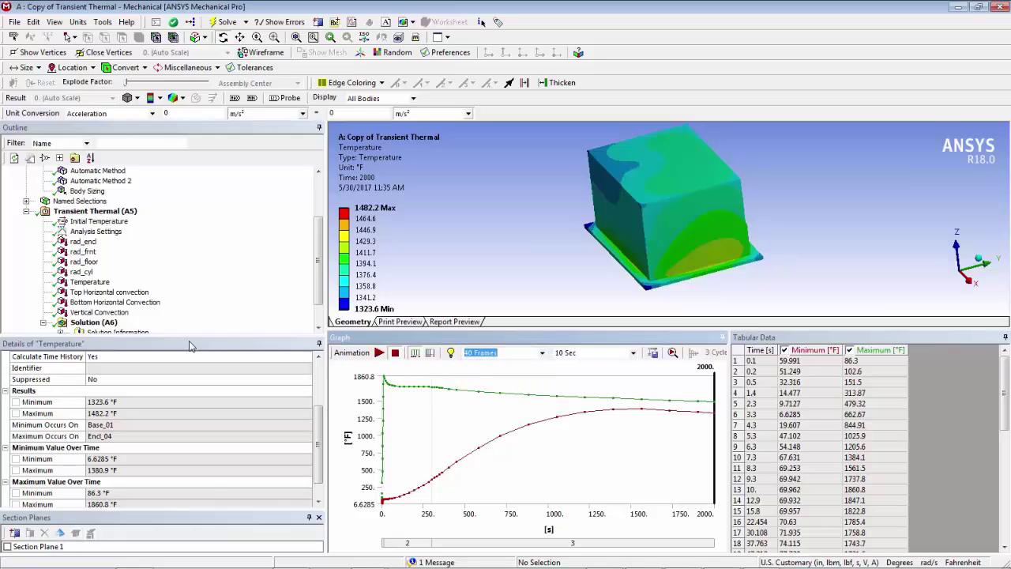
Step: Play the animation, rotating the cabinet and enlarging the model view, then stop at 2000 s
left_click(380, 353)
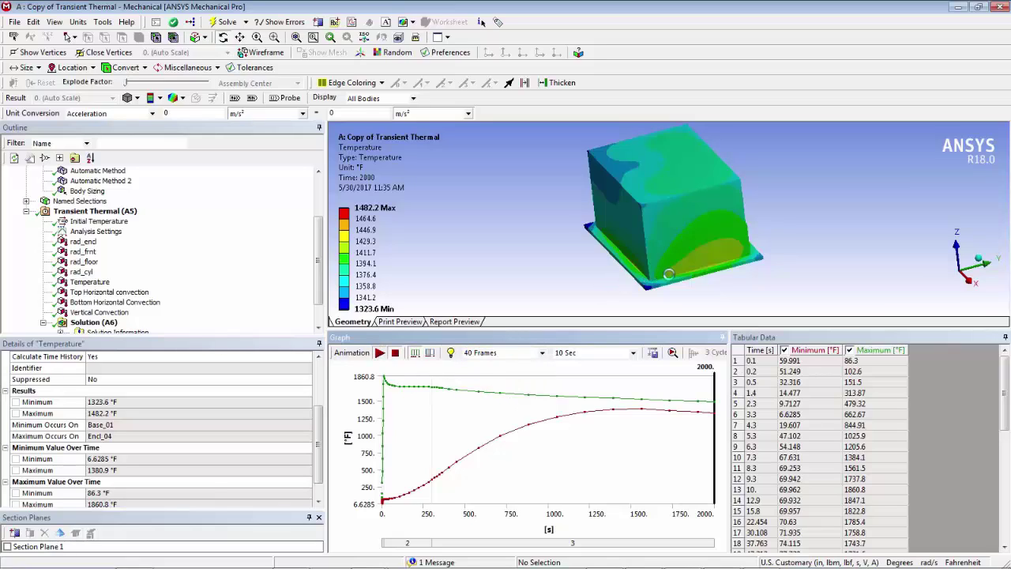
mouse_move(671, 271)
left_mouse_down()
mouse_move(748, 251)
mouse_move(872, 255)
left_mouse_up()
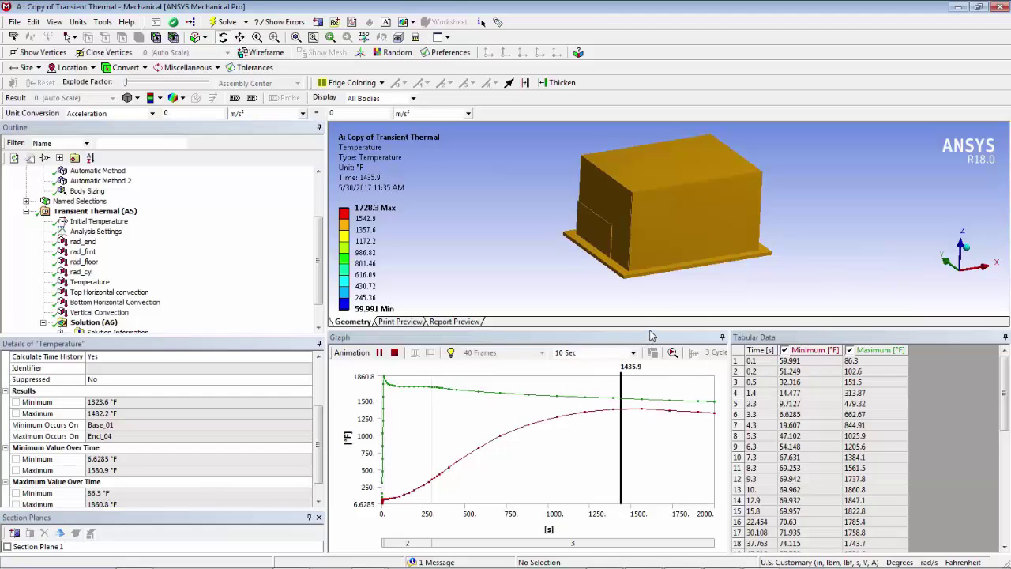
left_click_drag(653, 331, 653, 431)
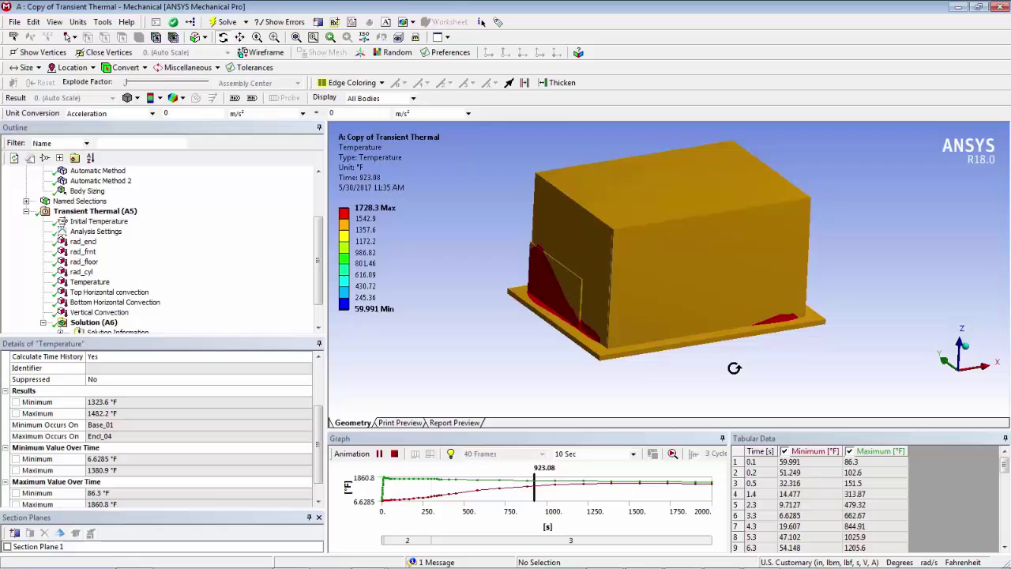
left_click_drag(685, 330, 961, 243)
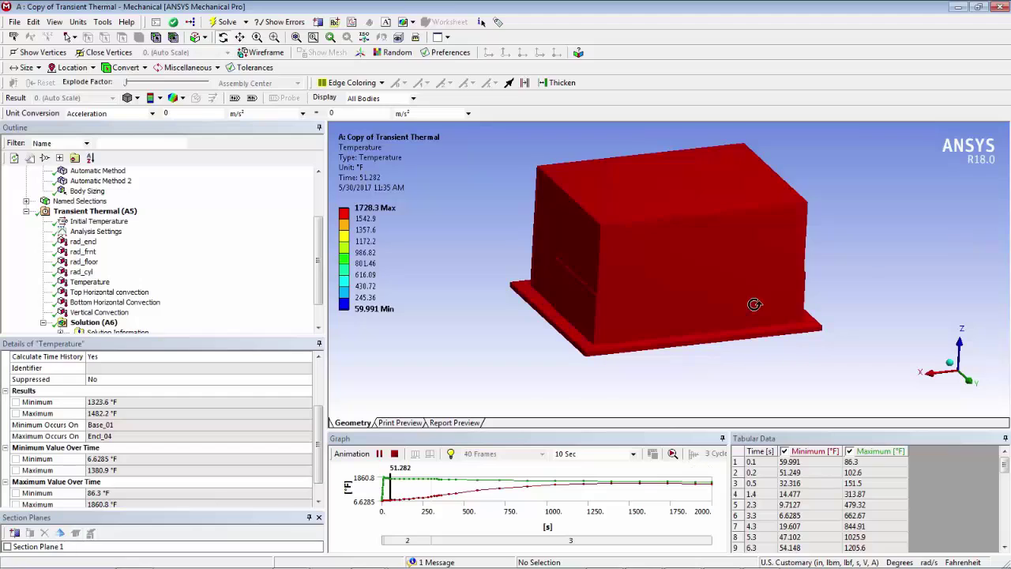
left_click(394, 453)
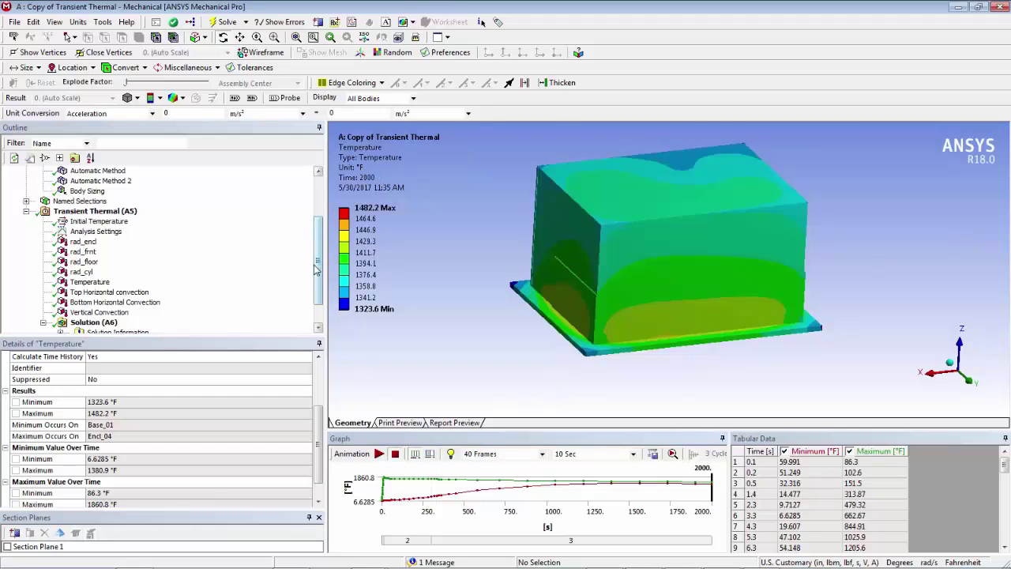
Step: Animate the cylinder's Temperature 2 result, then bring the PowerPoint hand-calculation slides beside the model
left_click_drag(317, 271, 314, 311)
left_click(110, 323)
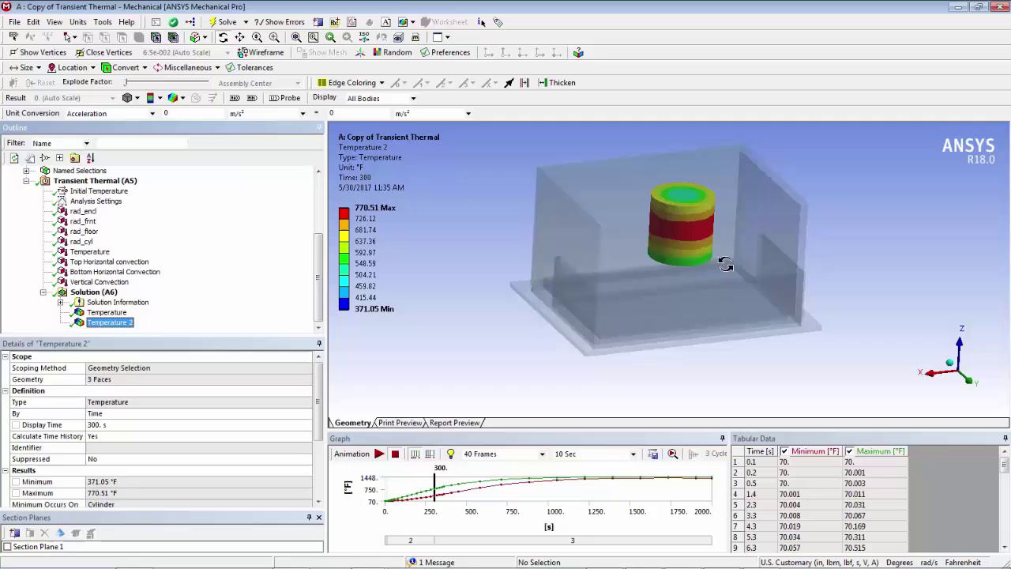
left_click_drag(616, 237, 761, 260)
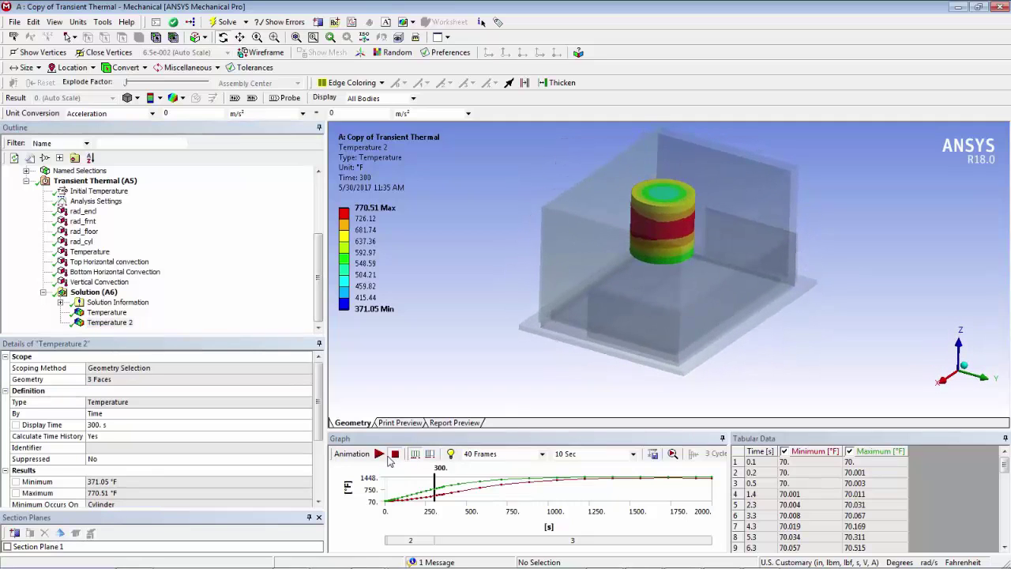
left_click(380, 456)
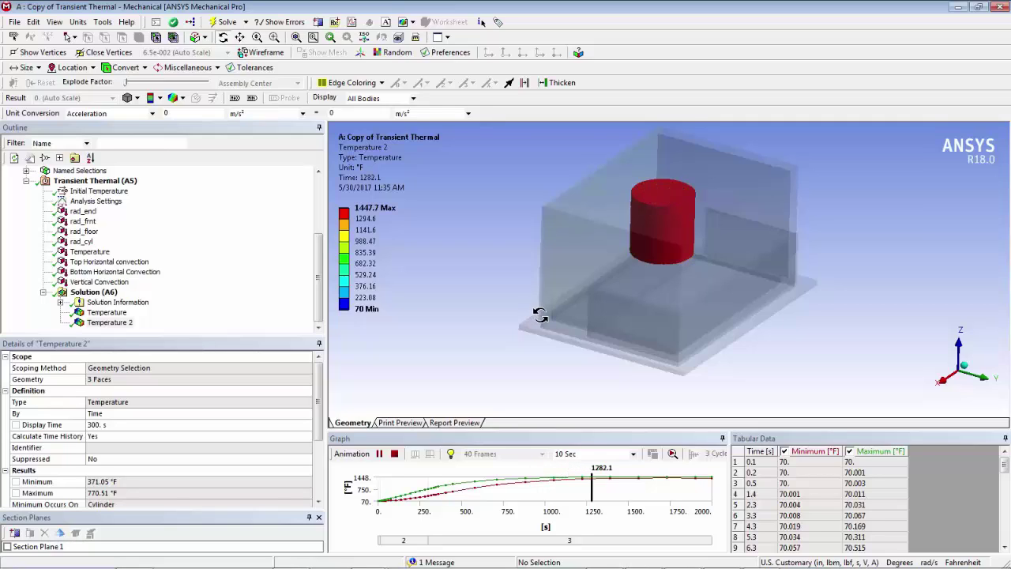
left_click(381, 219)
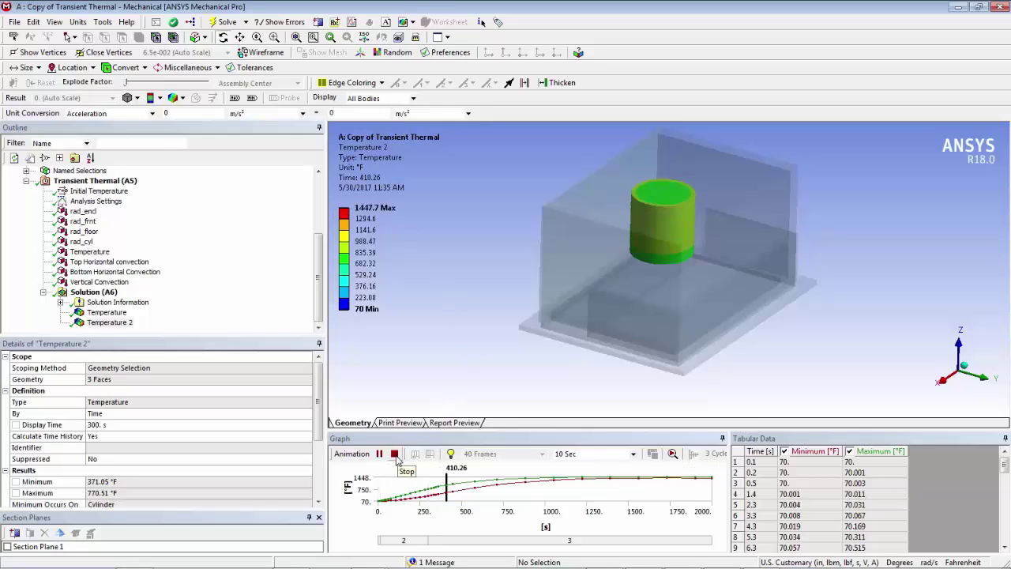
left_click(502, 433)
middle_click_drag(719, 275, 721, 266)
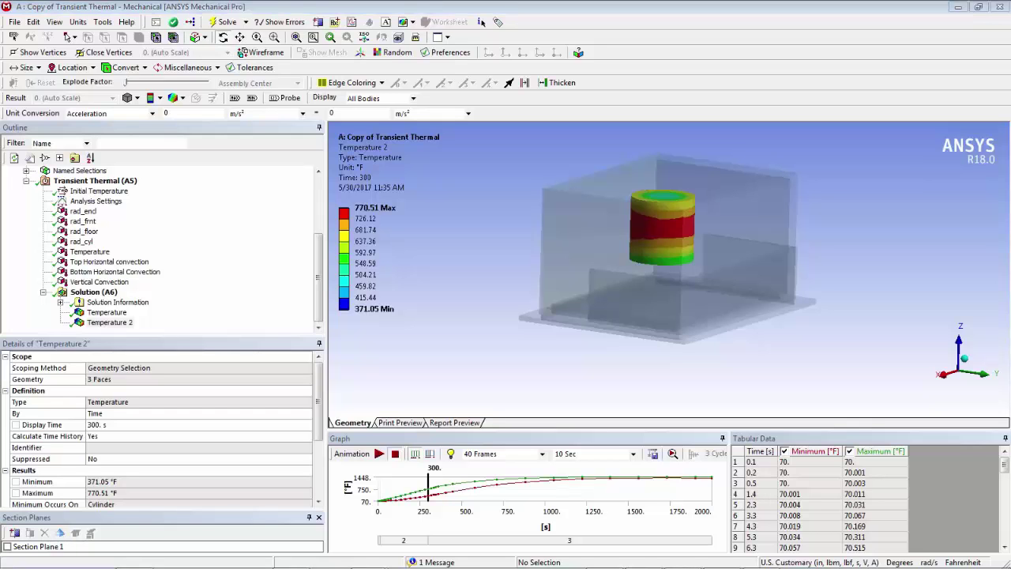
key("alt+Tab")
left_click_drag(251, 81, 358, 28)
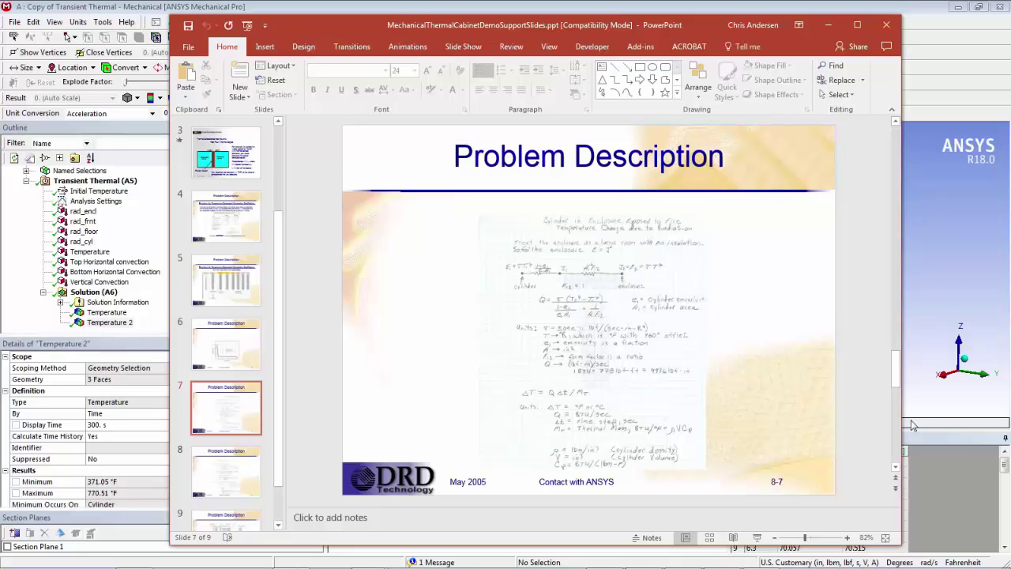
Step: Advance to slide 9's table (778.031 °F at 300 s), then minimize PowerPoint
scroll(893, 426, "down", 1)
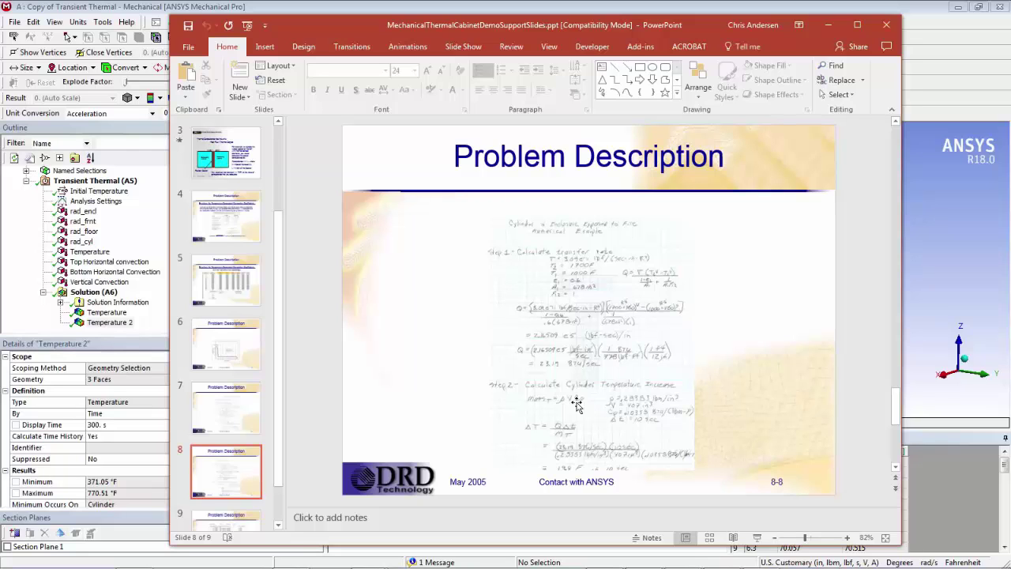
left_click(896, 461)
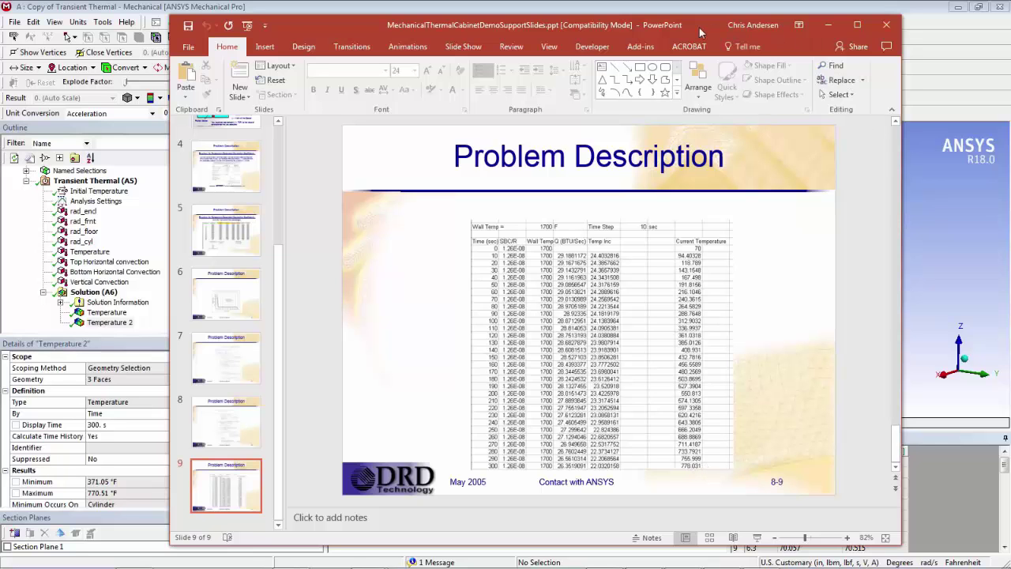
left_click(828, 25)
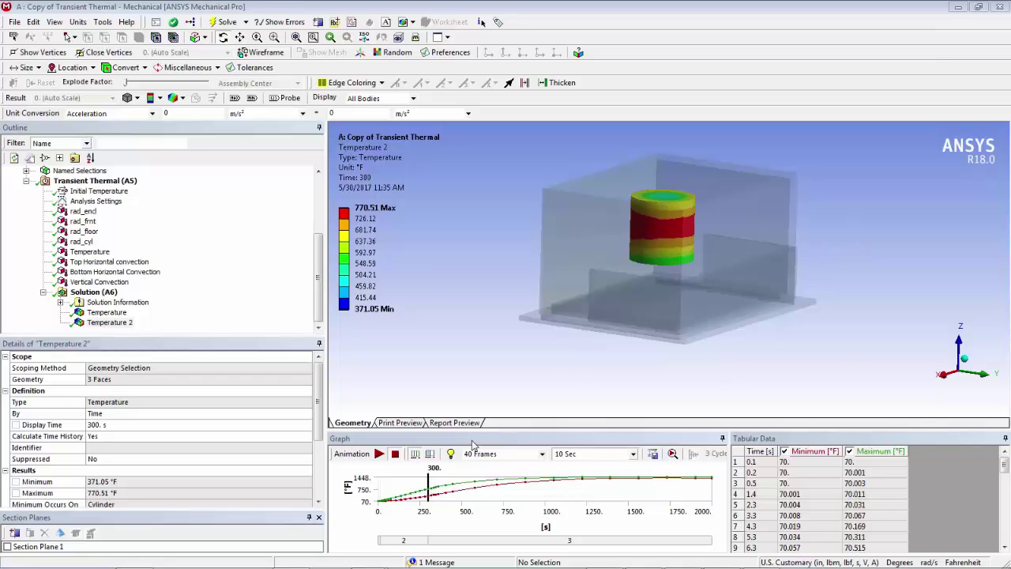
middle_click_drag(627, 273, 599, 271)
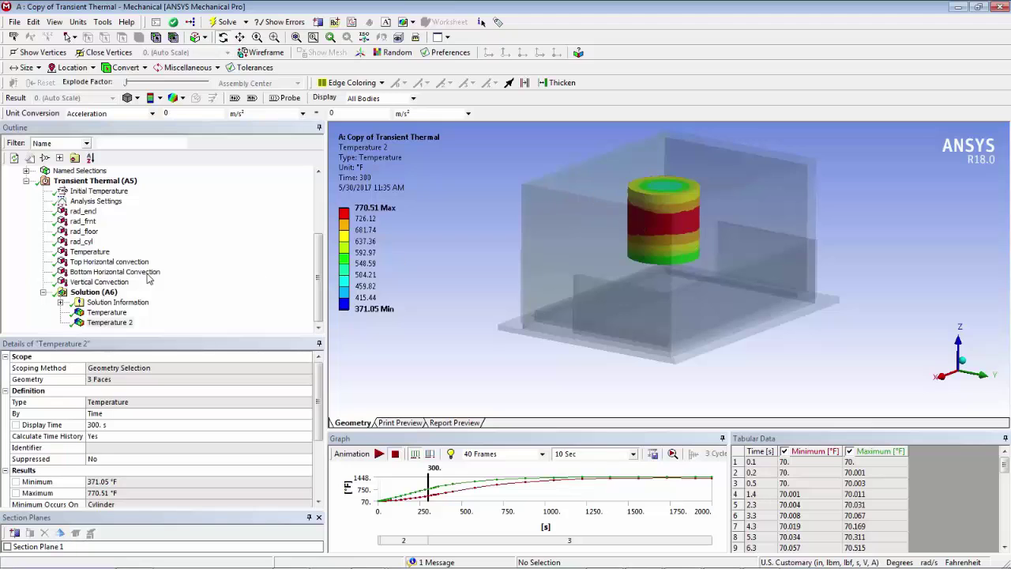
key("alt+Tab")
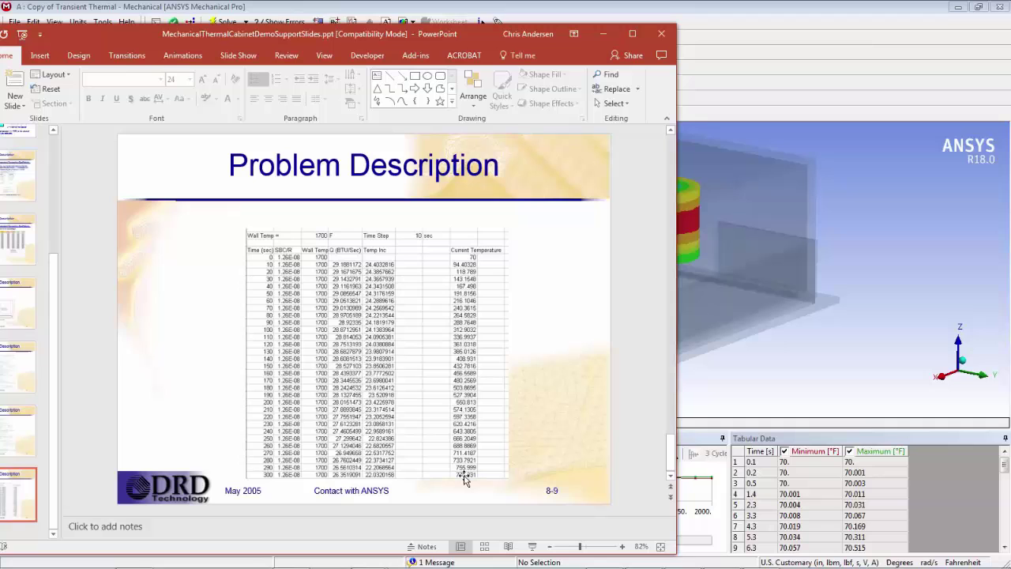
left_click_drag(471, 35, 258, 35)
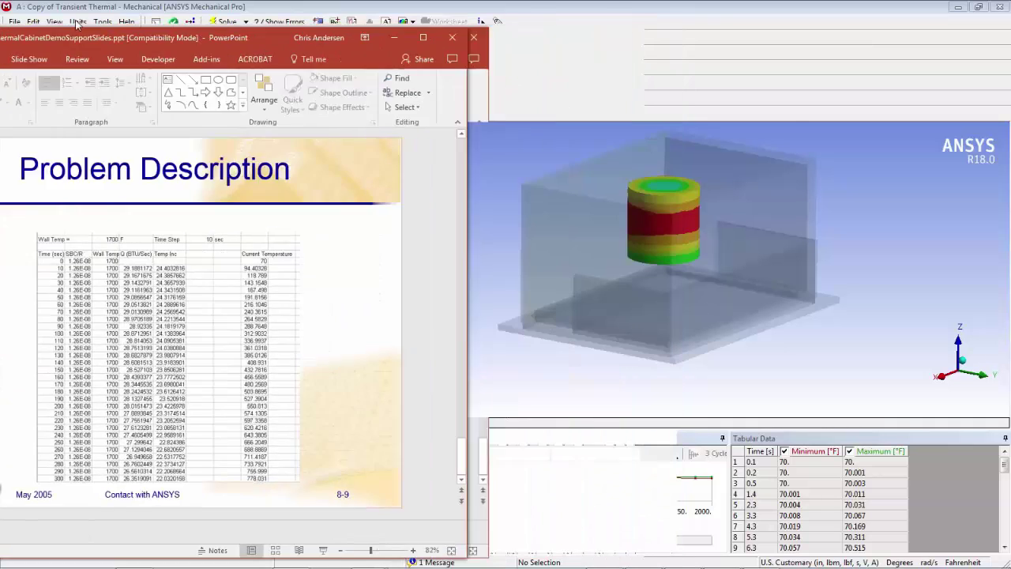
key("alt+Tab")
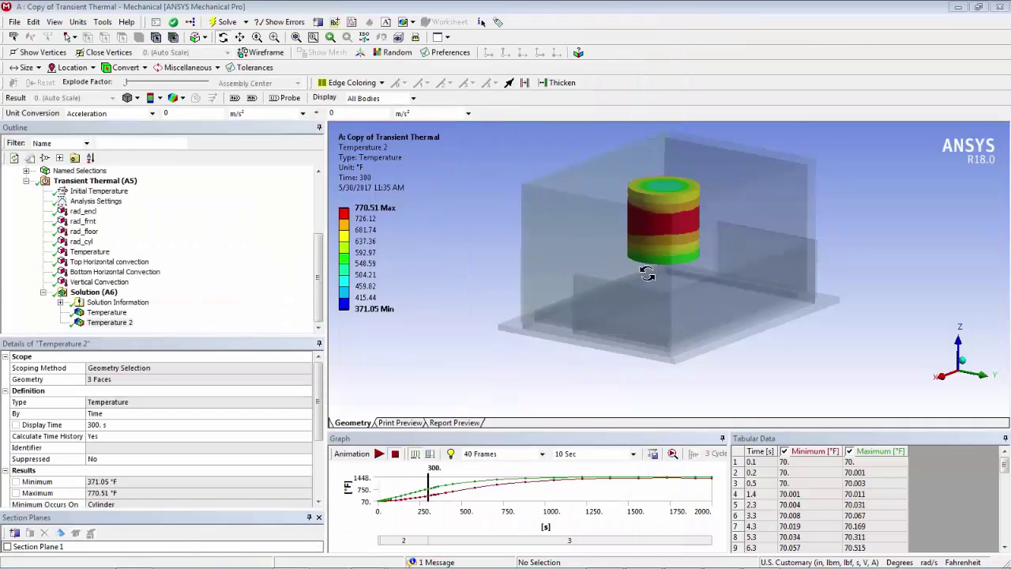
left_click_drag(645, 276, 757, 229)
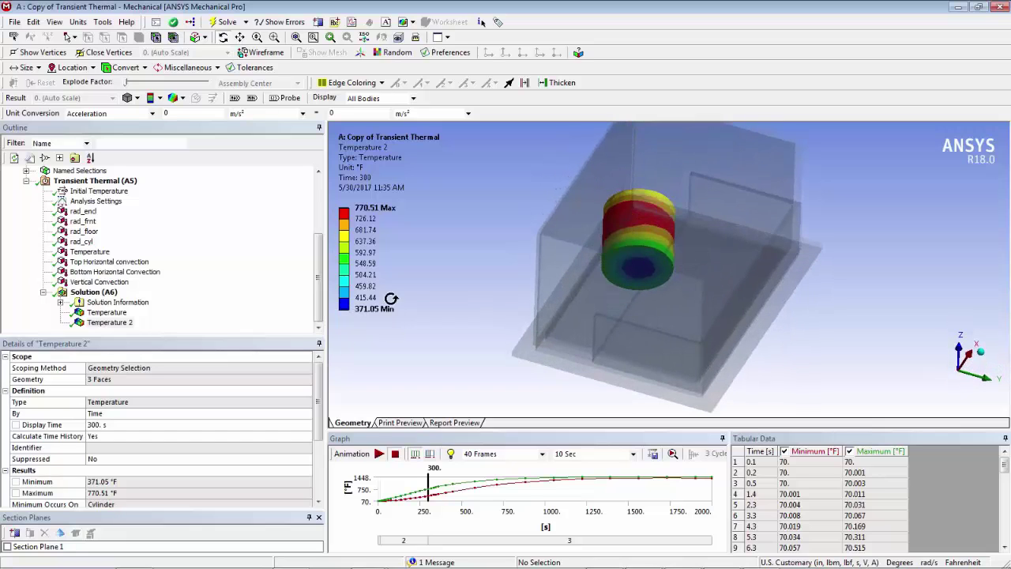
mouse_move(383, 312)
left_click_drag(589, 277, 759, 315)
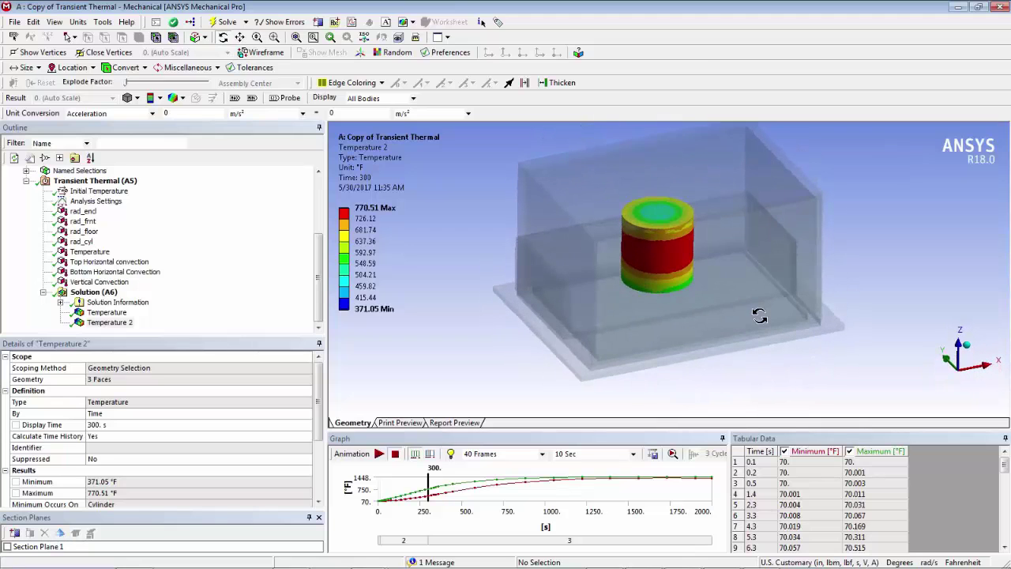